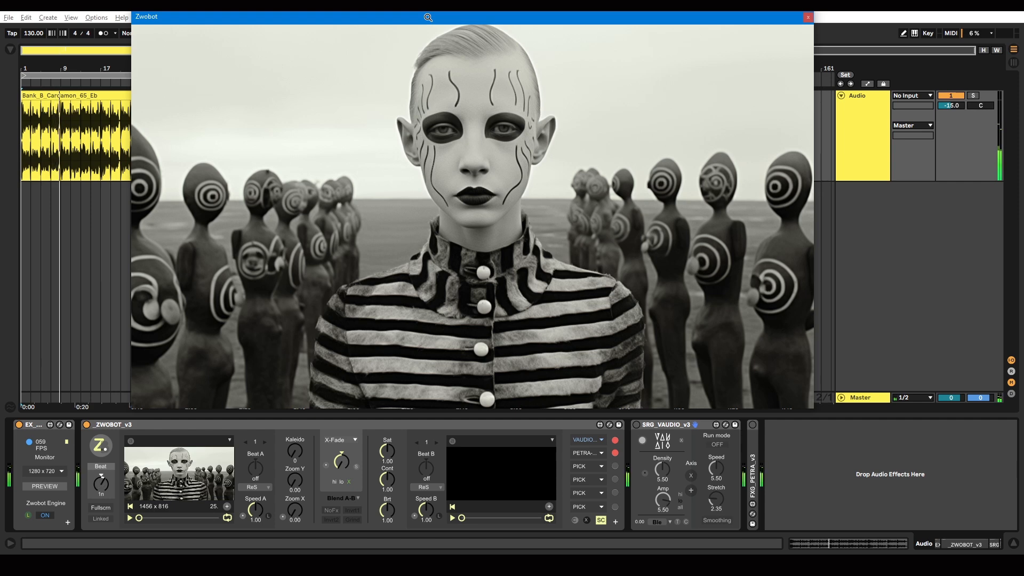
Turn on the SRG_VAUDIO_v3 device and lower its Density to 1.95 and Amp to 0.47.
left_click(673, 428)
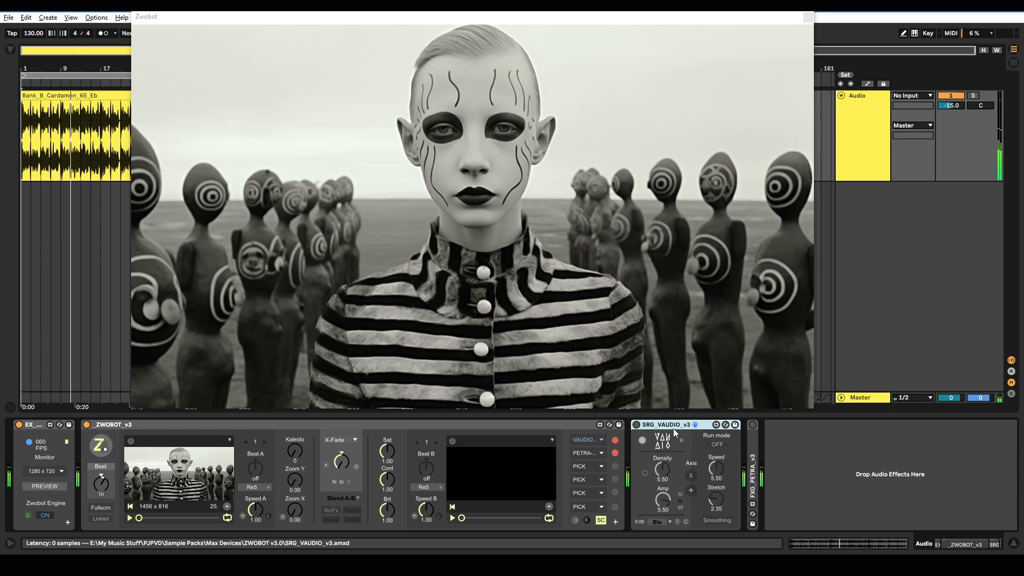
left_click(637, 426)
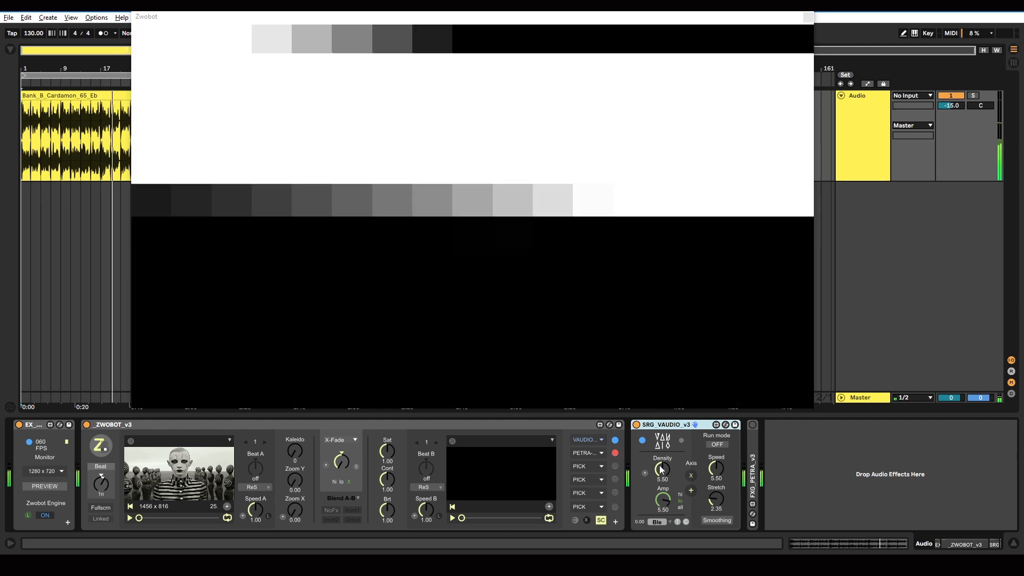
left_click_drag(661, 467, 660, 494)
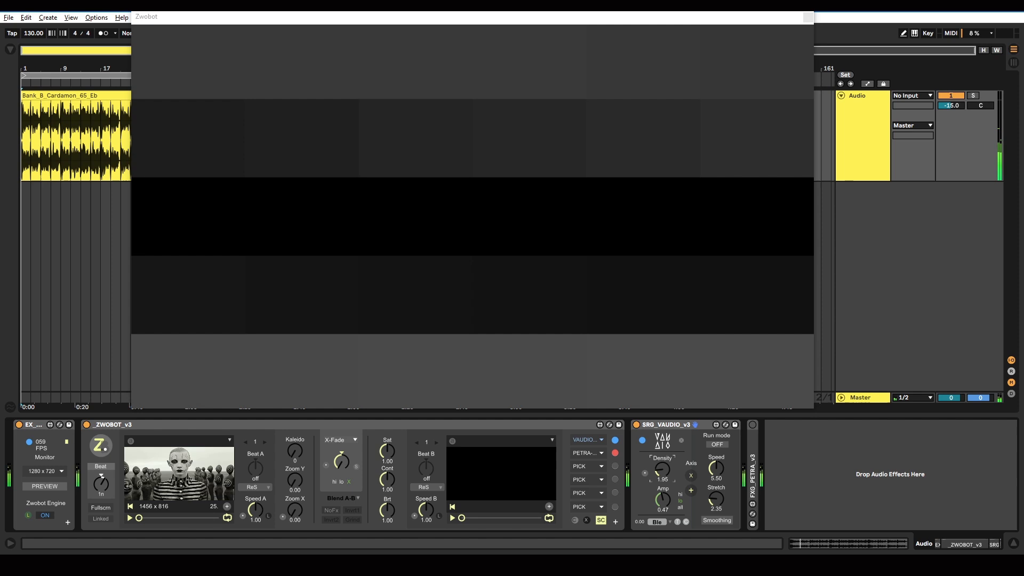
Set the SRG_VAUDIO_v3 effect's Density to 3.55, Speed to 1.34, Stretch to 4.60 and Amp to 0.54.
left_click_drag(663, 475, 662, 451)
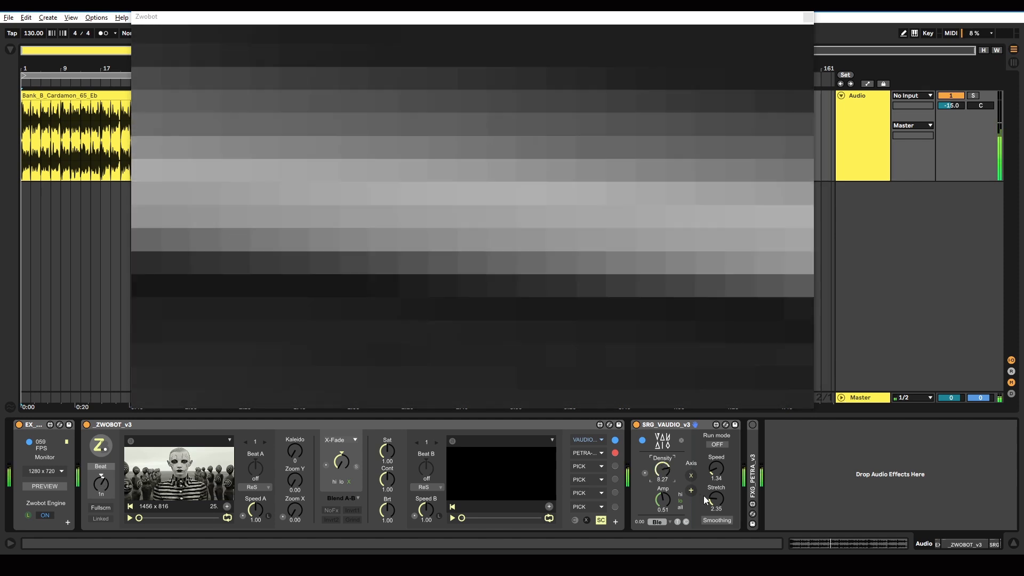
left_click_drag(716, 498, 658, 518)
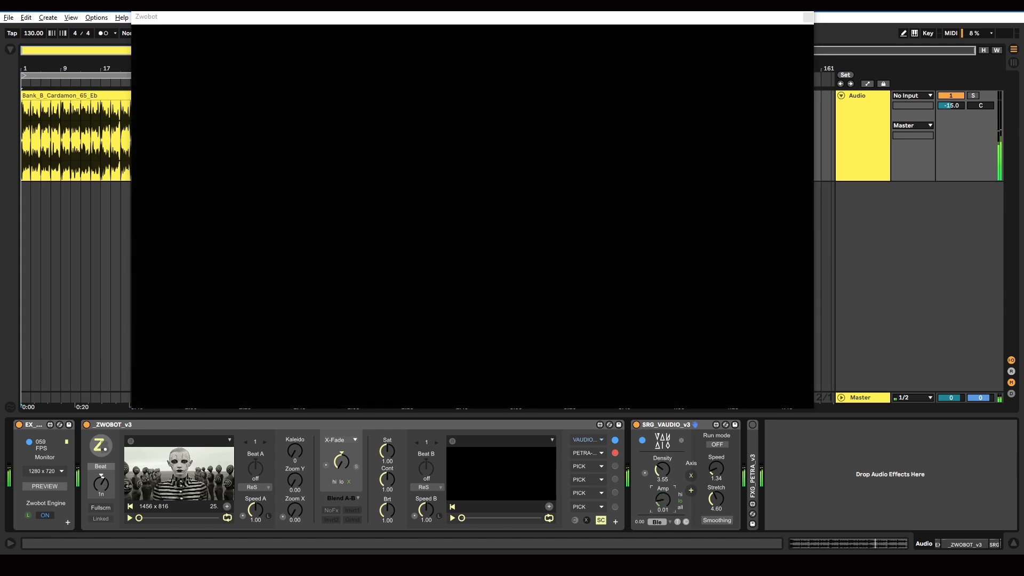
left_click_drag(663, 502, 663, 492)
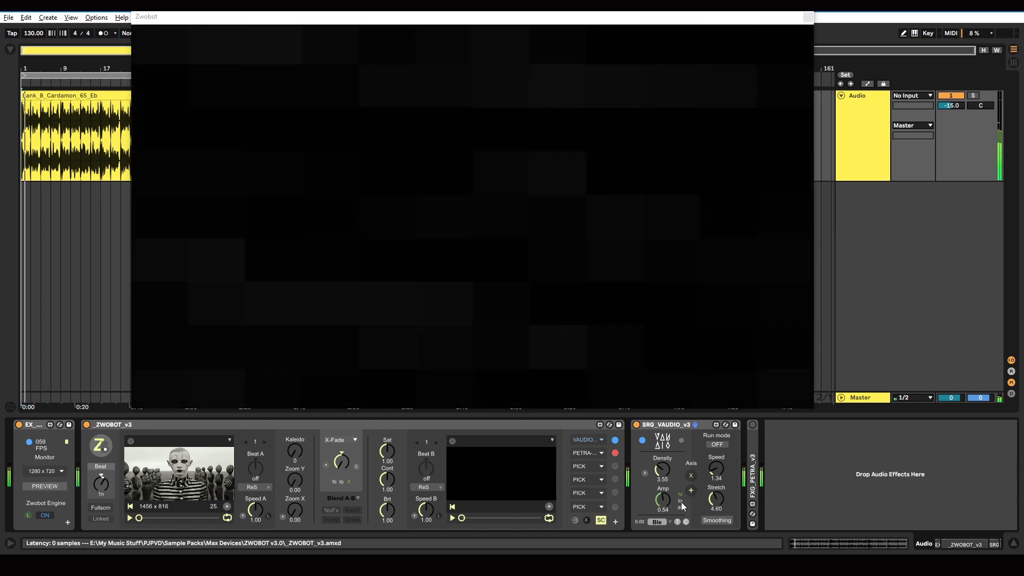
Set the audio frequency range to all and raise Amp to its 11.00 maximum.
left_click(682, 506)
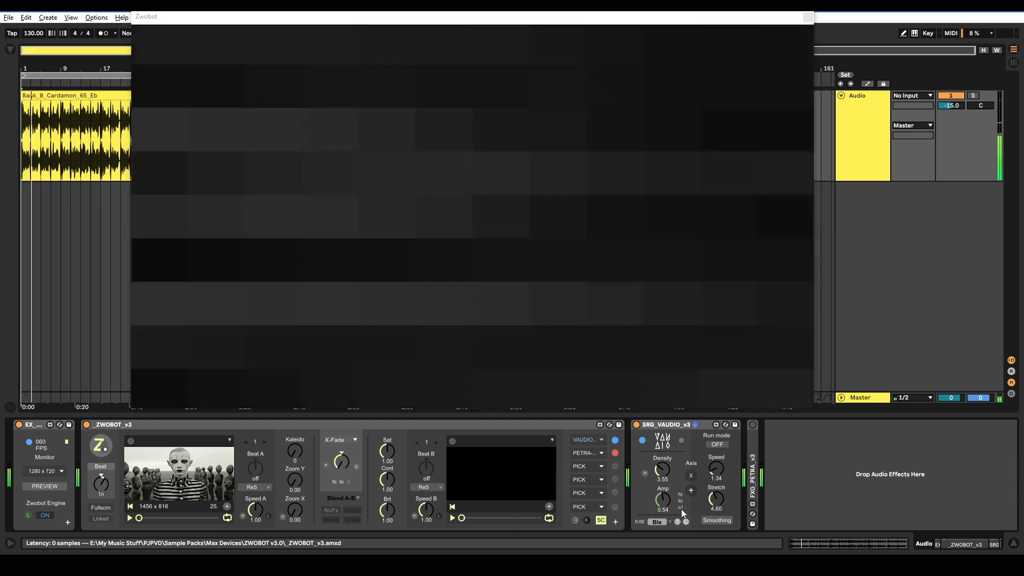
mouse_move(663, 499)
left_mouse_down()
mouse_move(663, 525)
mouse_move(662, 448)
mouse_move(663, 512)
mouse_move(680, 459)
mouse_move(680, 506)
left_mouse_up()
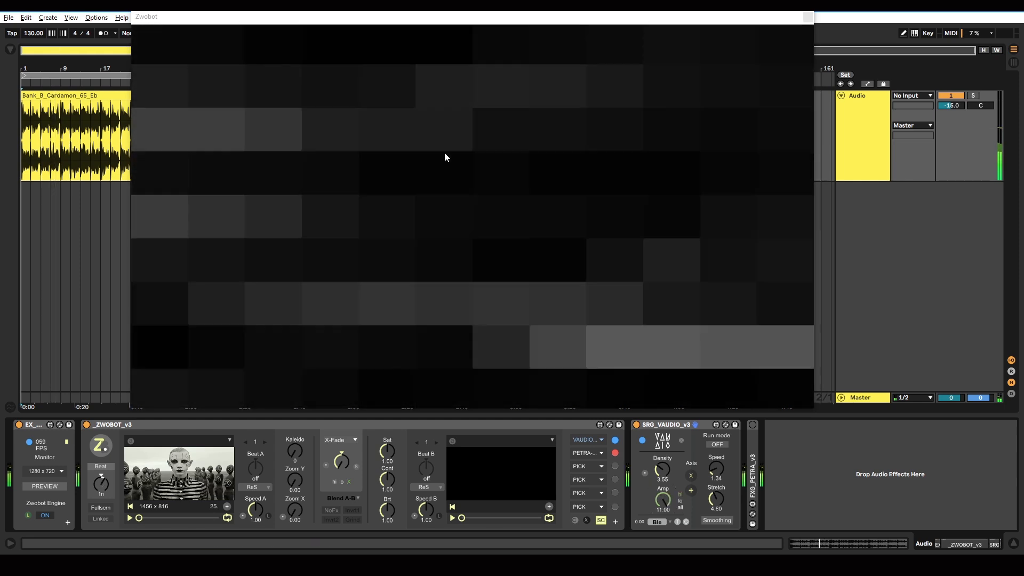
left_click(721, 509)
Try the lo and hi frequency ranges on the SRG_VAUDIO_v3 effect, then return the range to all.
left_click(682, 500)
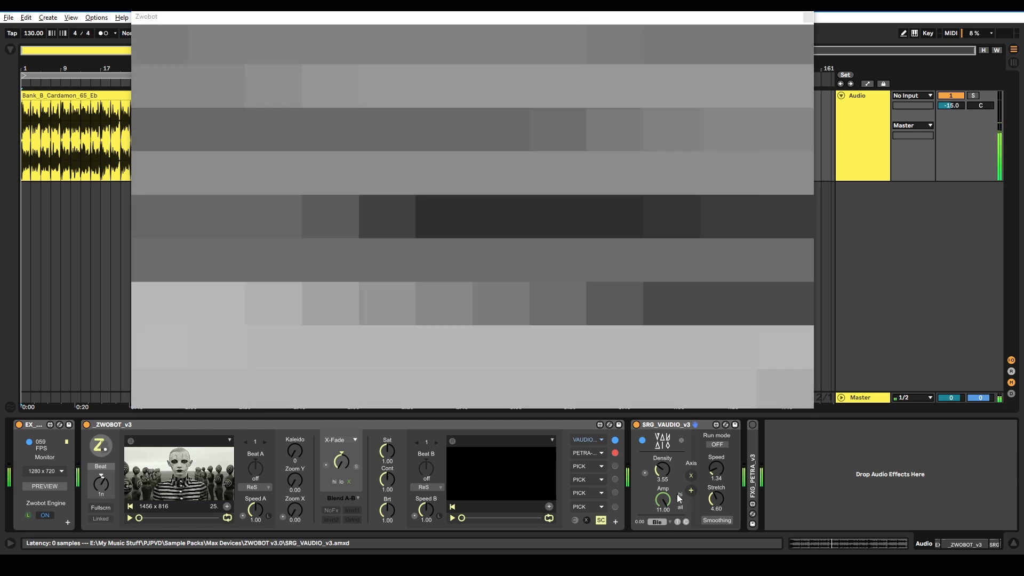
left_click(679, 494)
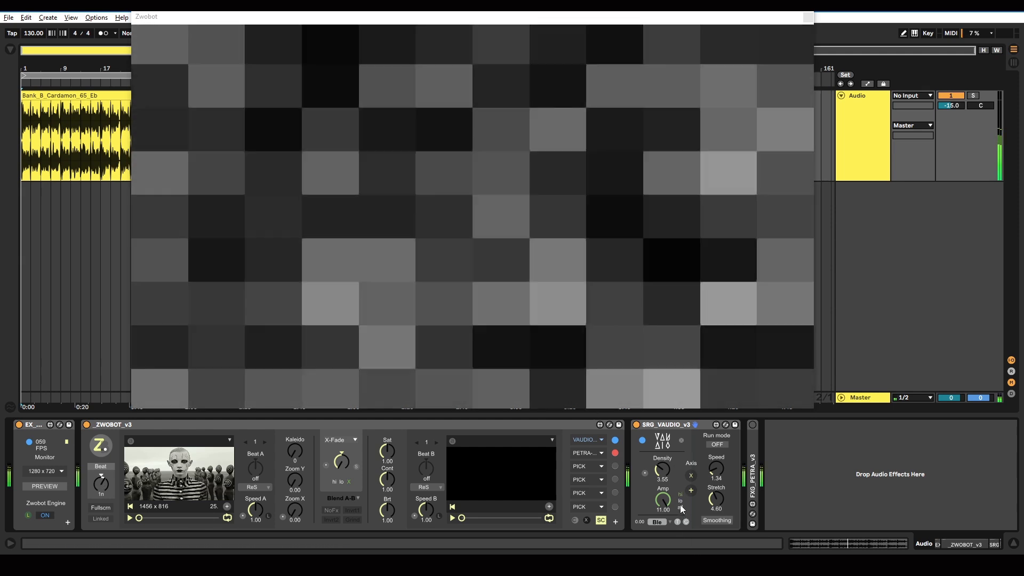
left_click(681, 501)
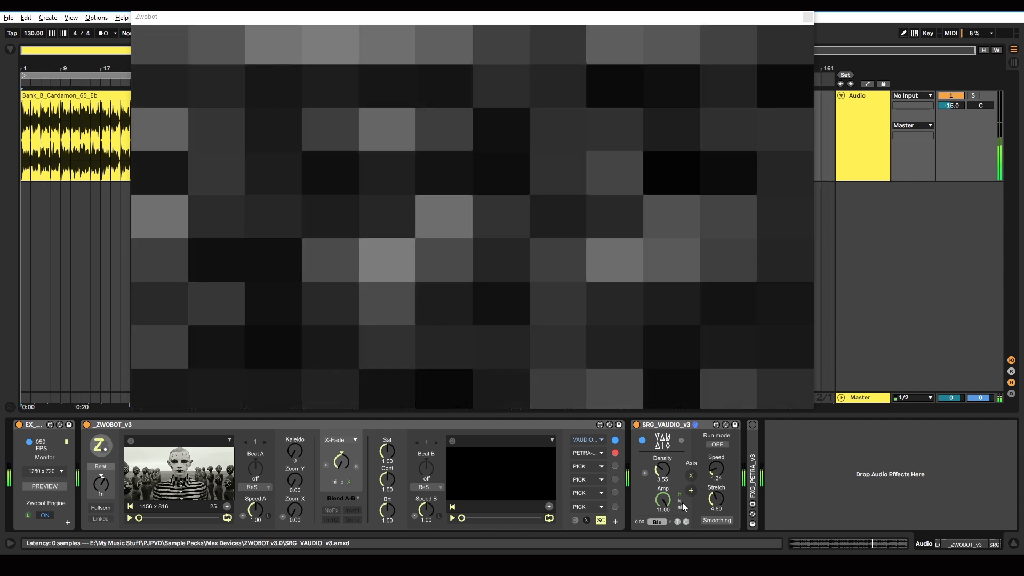
left_click(682, 500)
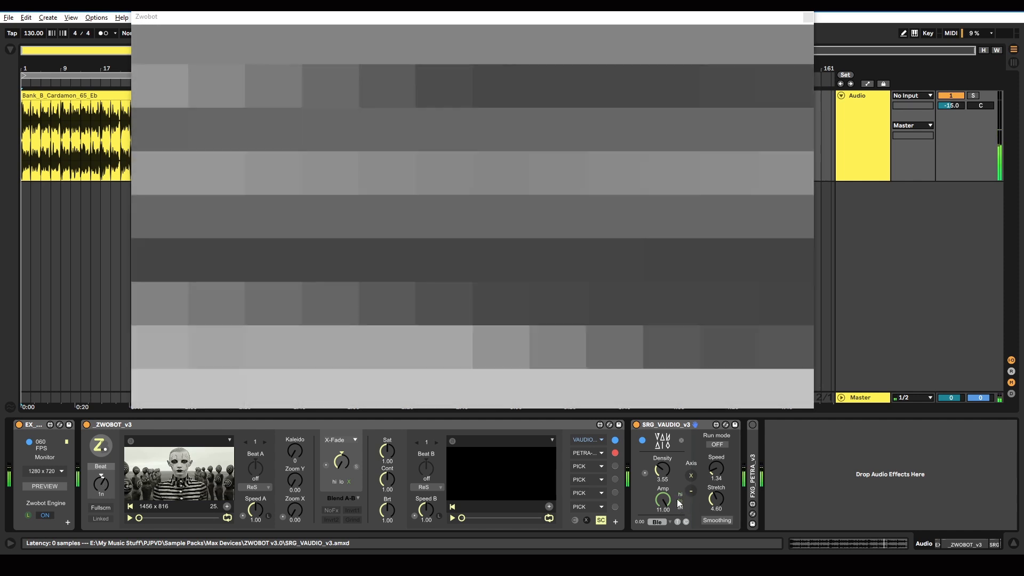
left_click(681, 507)
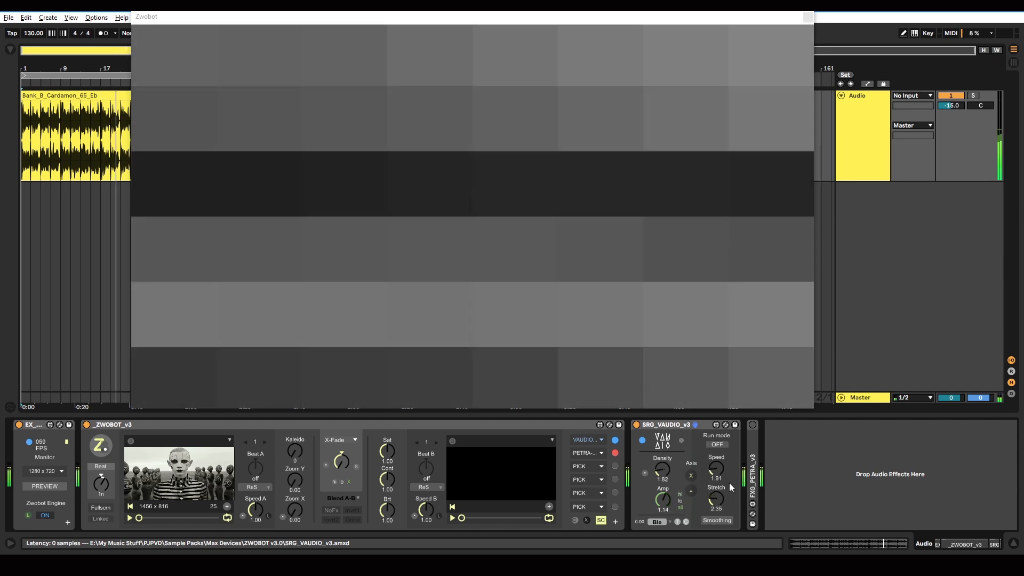
Turn on Run mode in SRG_VAUDIO_v3 and switch the Axis from X to Y.
left_click(717, 444)
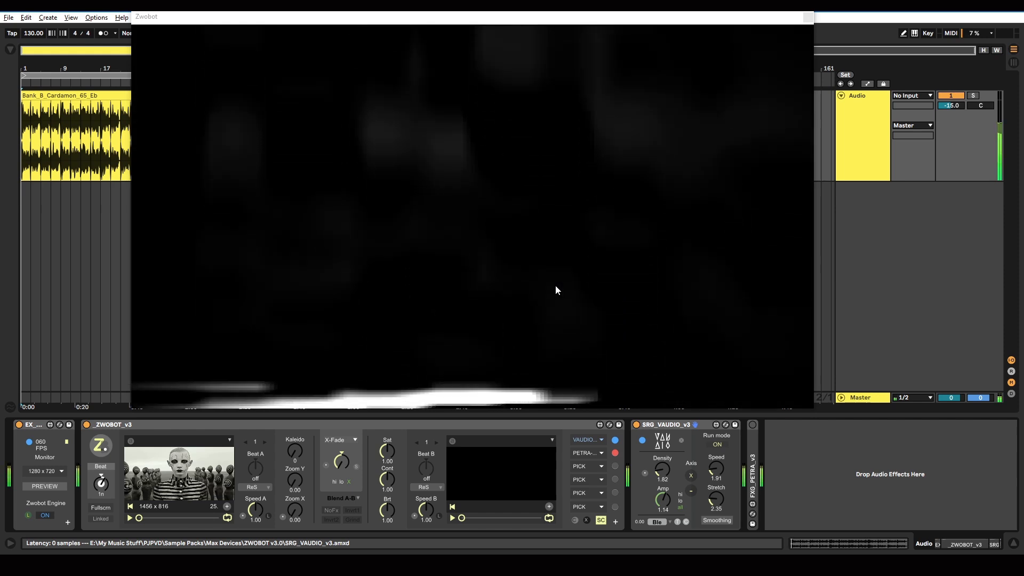
left_click(691, 475)
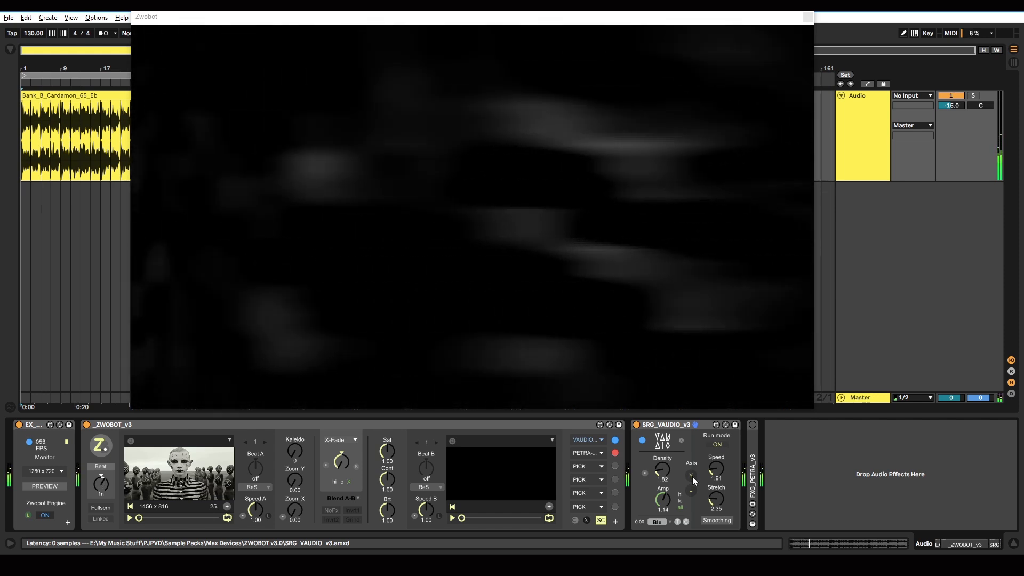
left_click(691, 475)
left_click(691, 475)
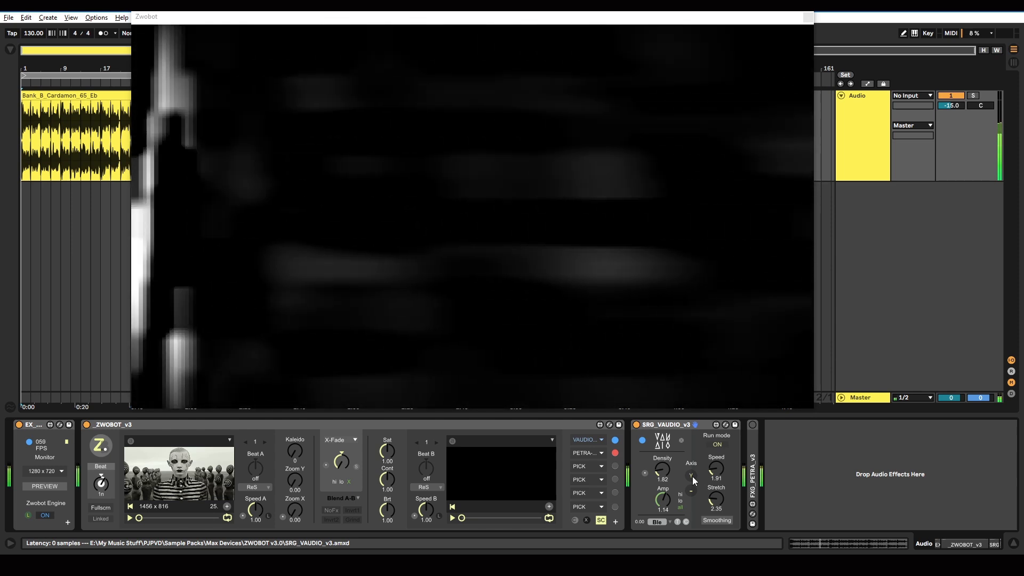
Try the plus and minus directions on both the X and Y axes, returning to Y with minus.
left_click(690, 491)
left_click(689, 492)
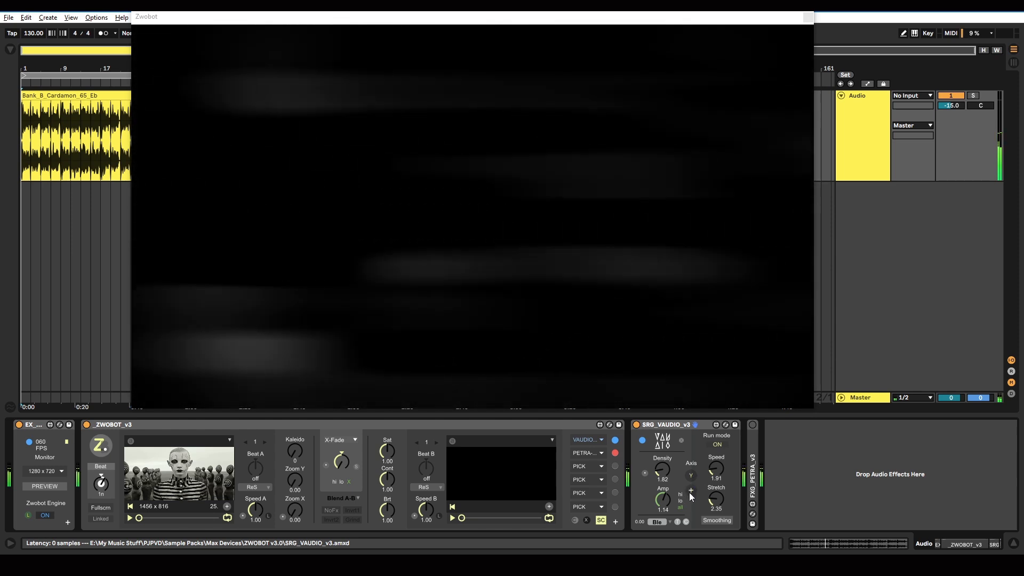
left_click(691, 476)
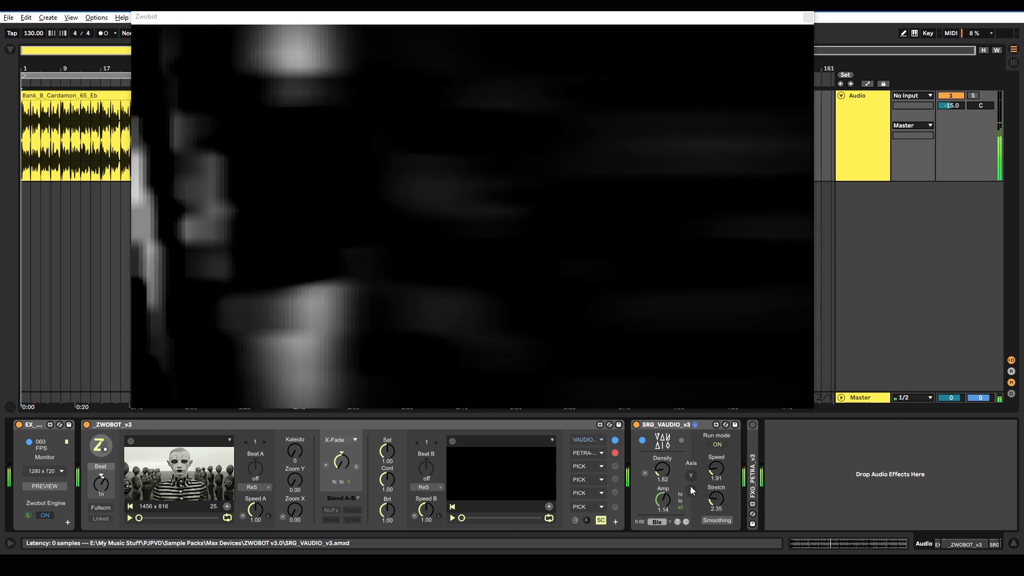
left_click(692, 491)
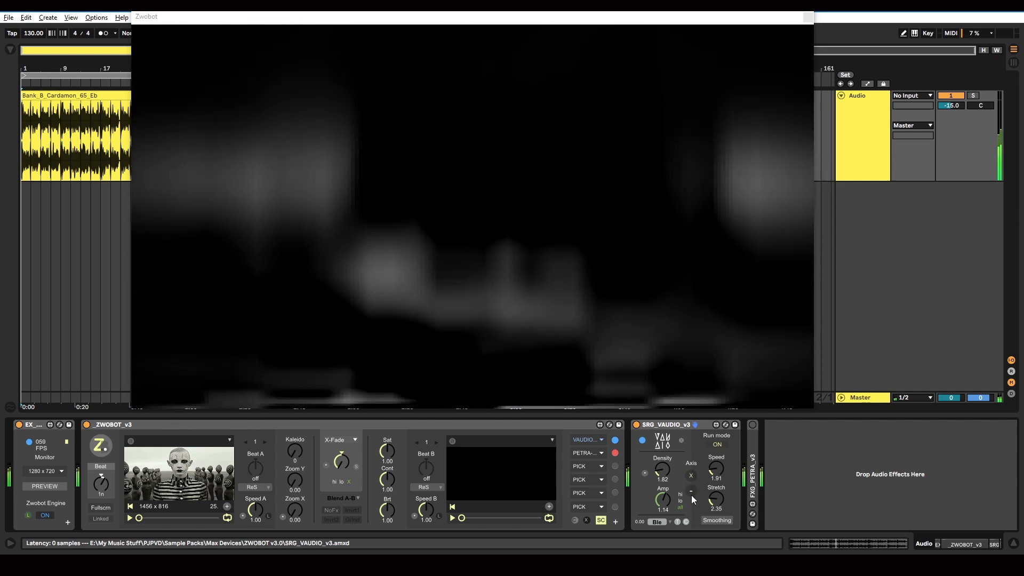
left_click(691, 491)
left_click(692, 476)
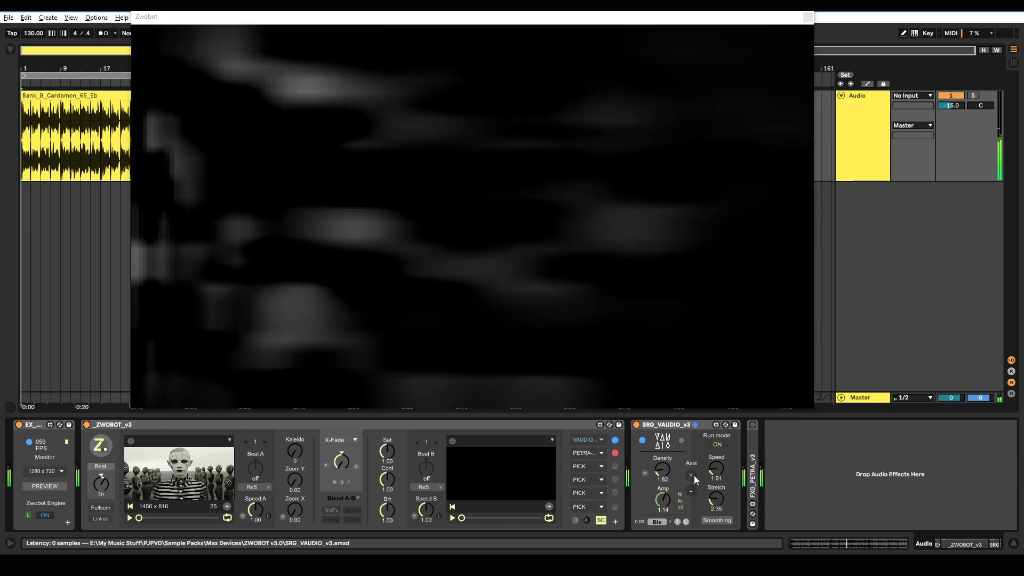
Set Speed to 2.43 and Stretch to 2.51, trying Smoothing on before switching it back off.
left_click_drag(716, 468, 716, 451)
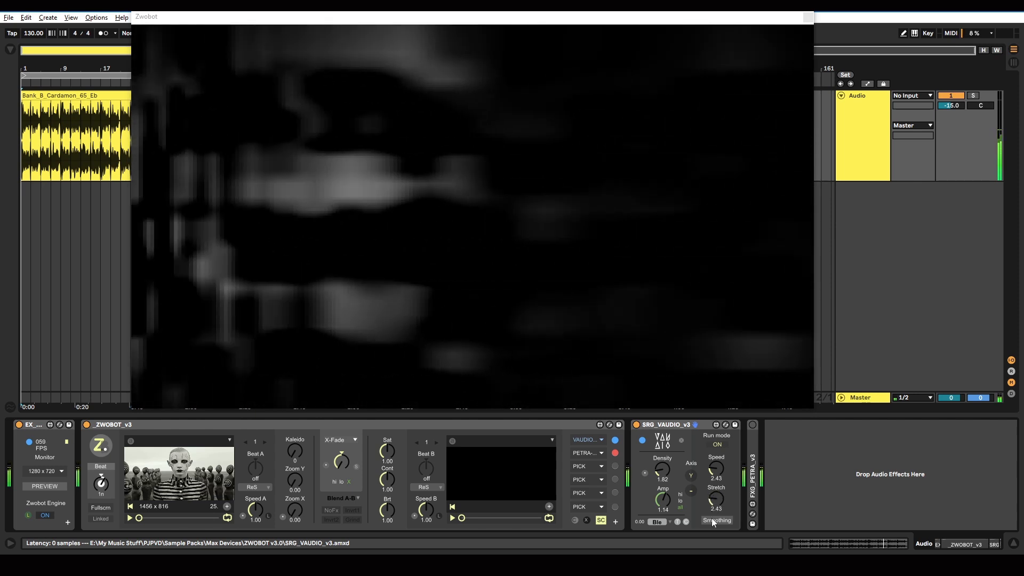
left_click(711, 519)
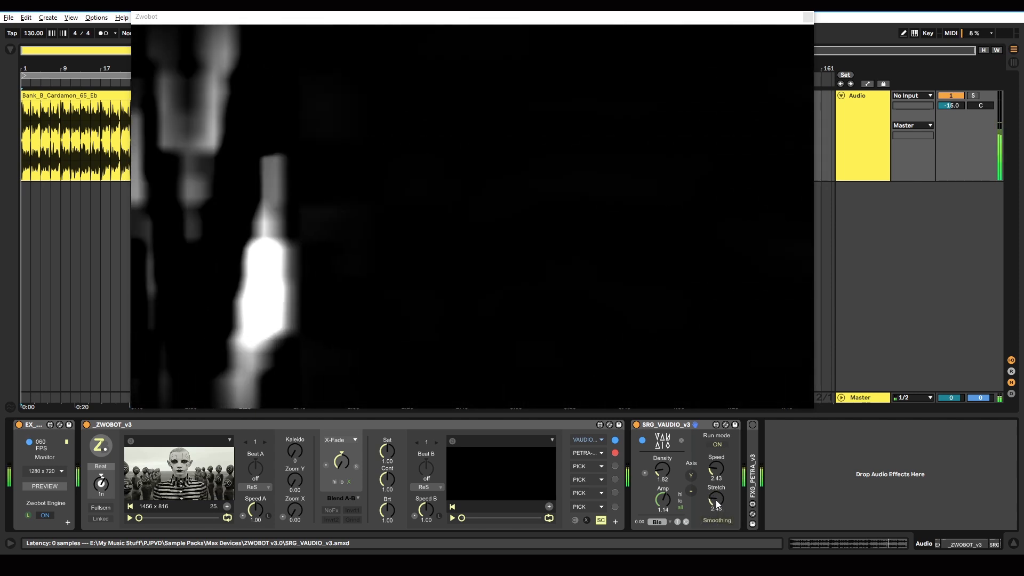
left_click_drag(715, 500, 716, 474)
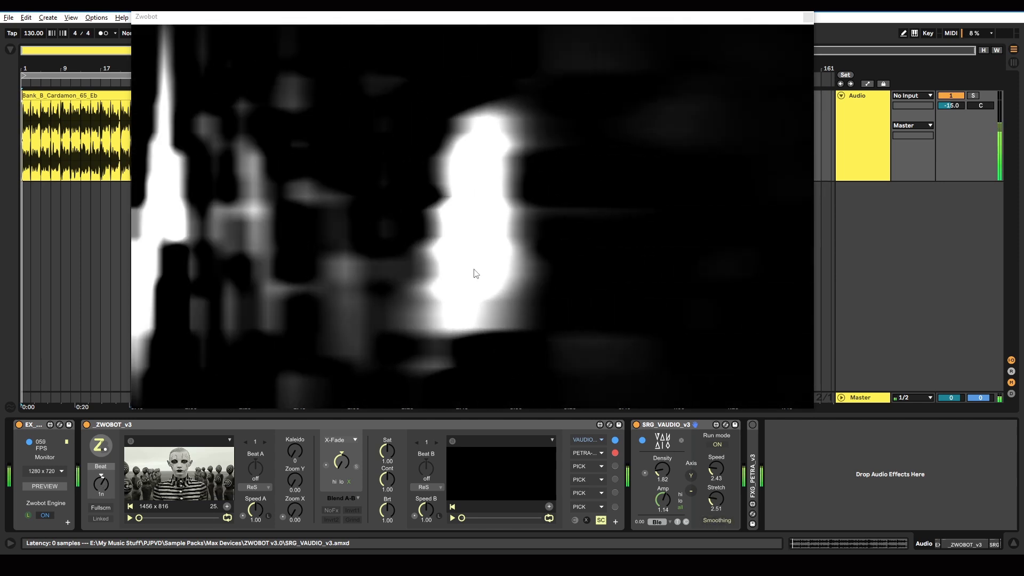
left_click(718, 520)
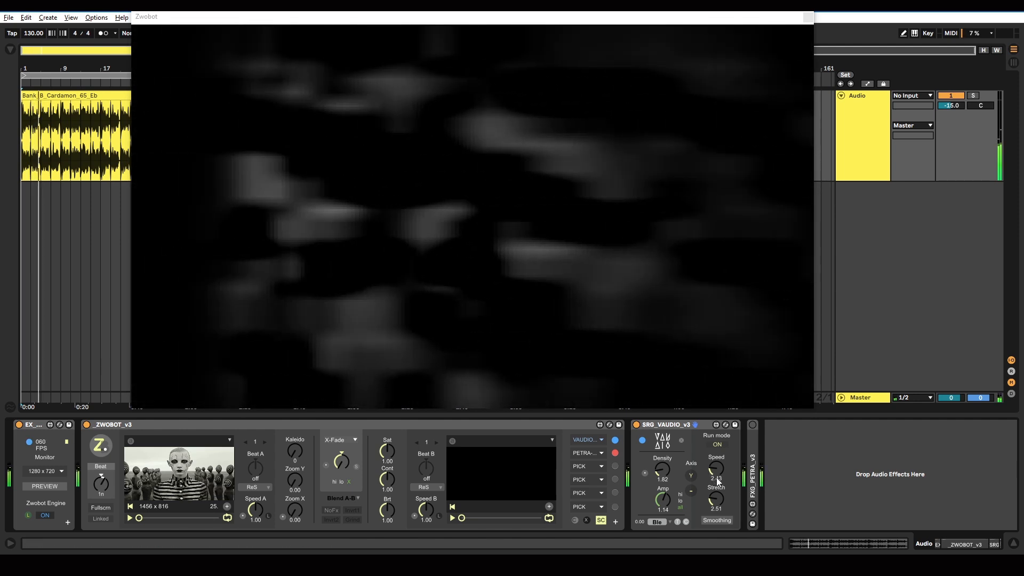
Turn off Run mode and set Speed to 1.82, Stretch to 6.67, Amp to 0.48 and Axis to X.
left_click(717, 444)
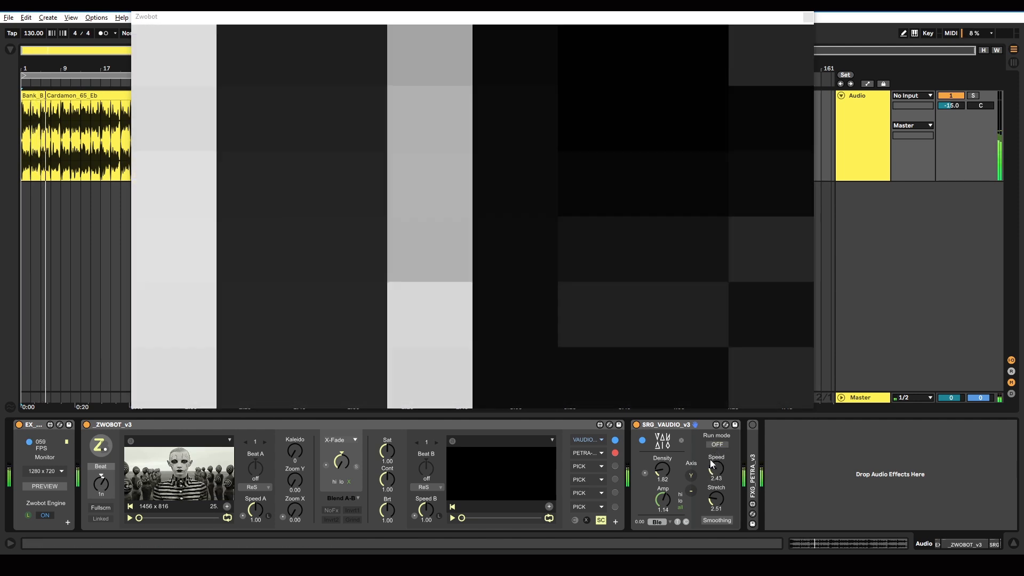
left_click_drag(710, 461, 696, 491)
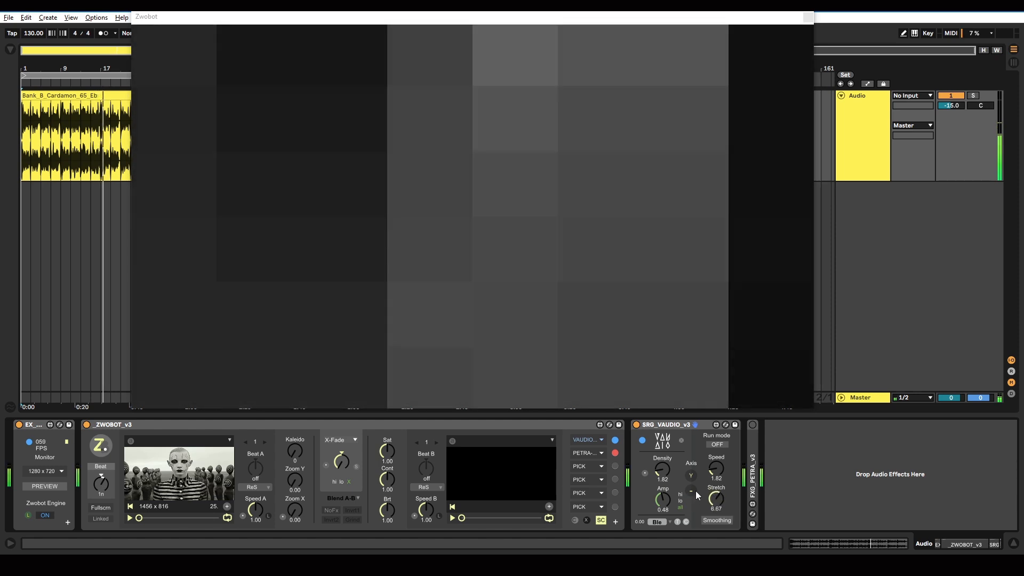
left_click(690, 476)
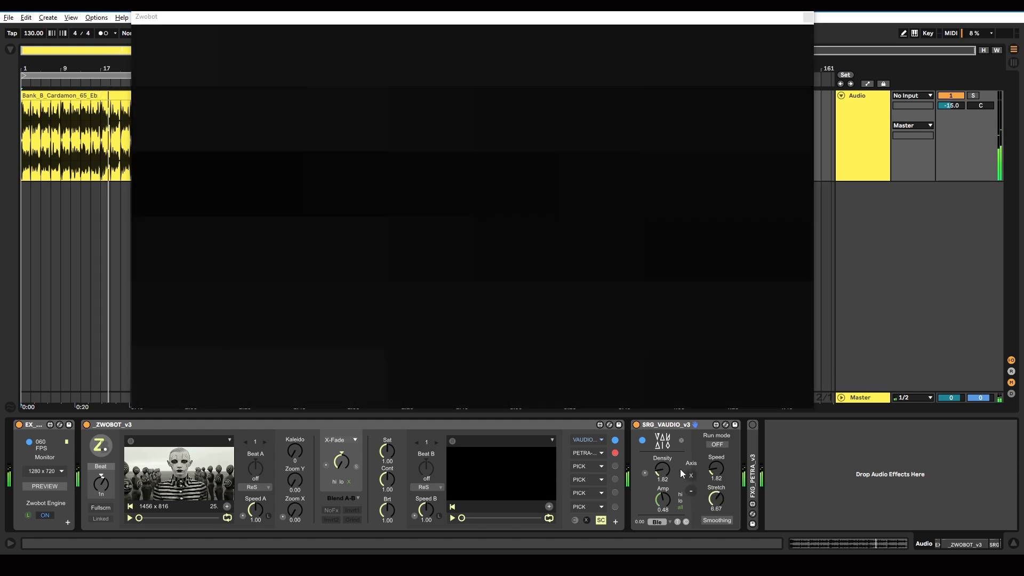
Set Density to 1.21 and Amp to 1.07, toggling the Axis to Y and back to X with plus direction.
left_click(662, 469)
left_click_drag(662, 469, 662, 519)
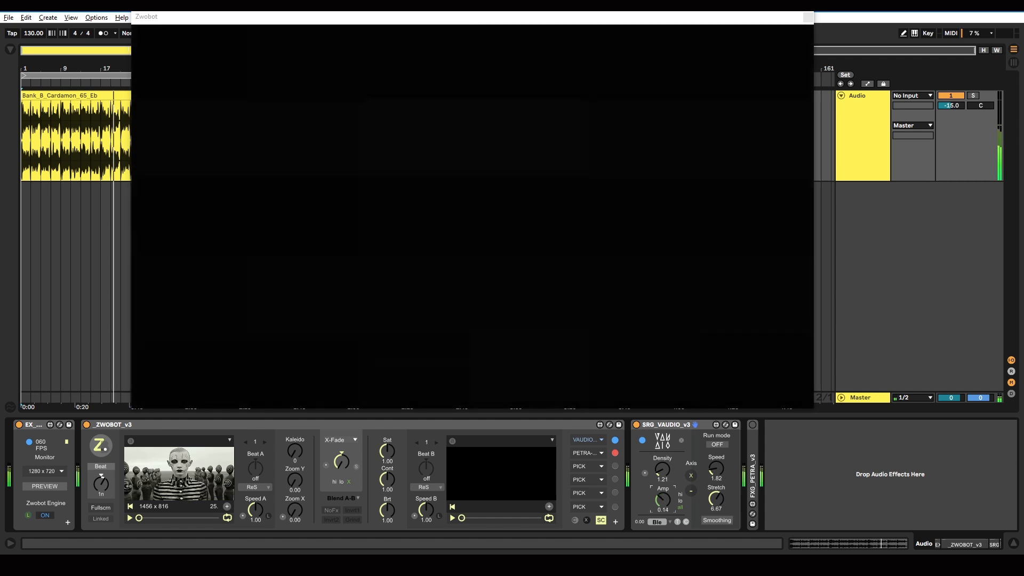
left_click(690, 475)
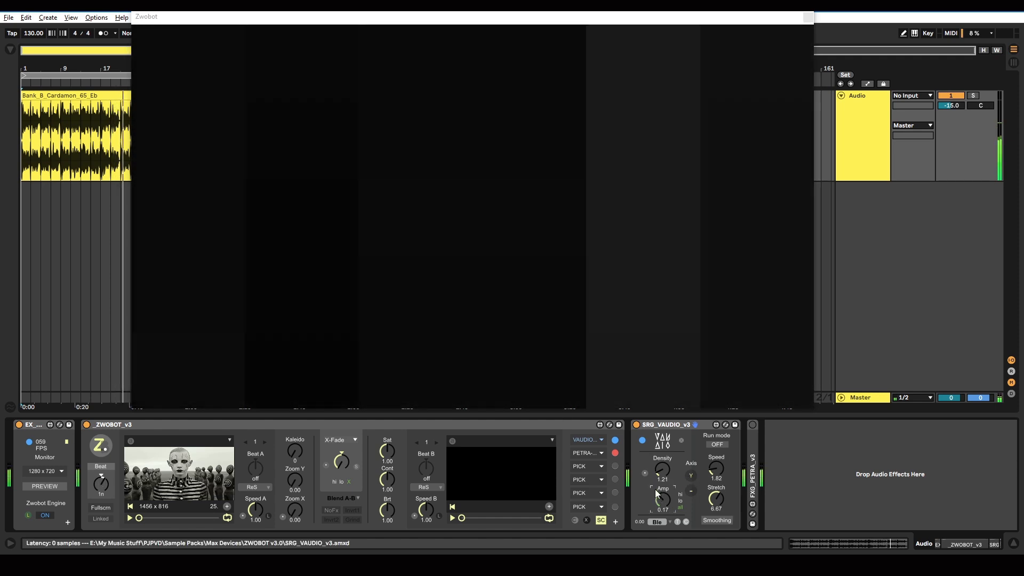
left_click_drag(657, 493, 657, 469)
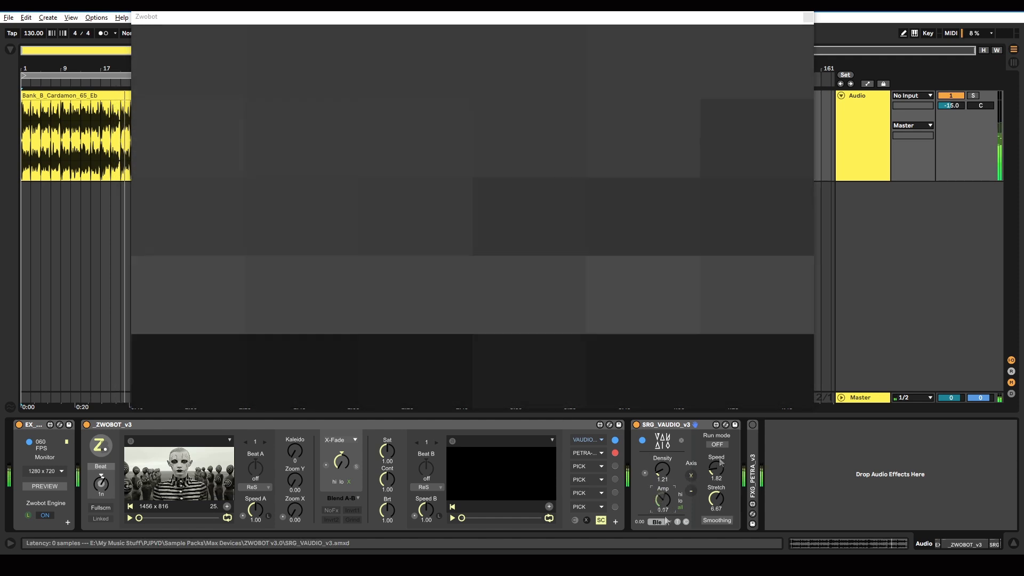
left_click(691, 476)
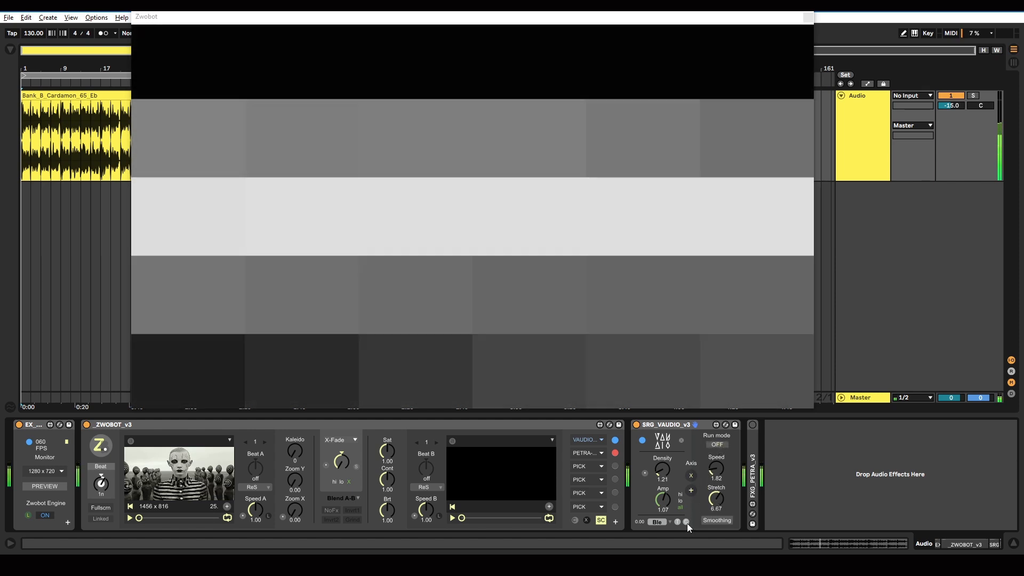
Turn on the colour option of the SRG_VAUDIO_v3 effect and toggle Run mode on and back off.
left_click(686, 522)
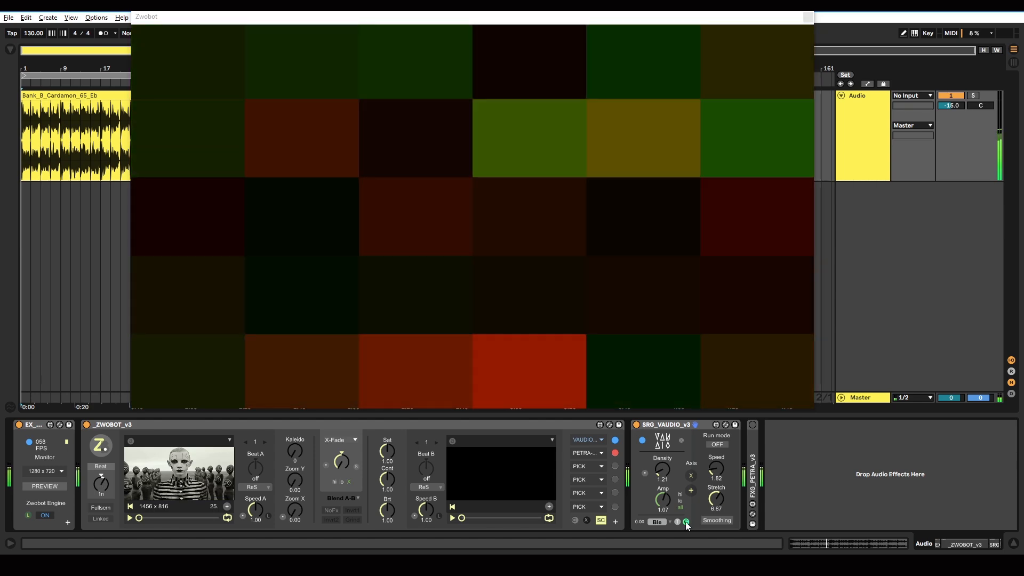
left_click(721, 446)
left_click(723, 446)
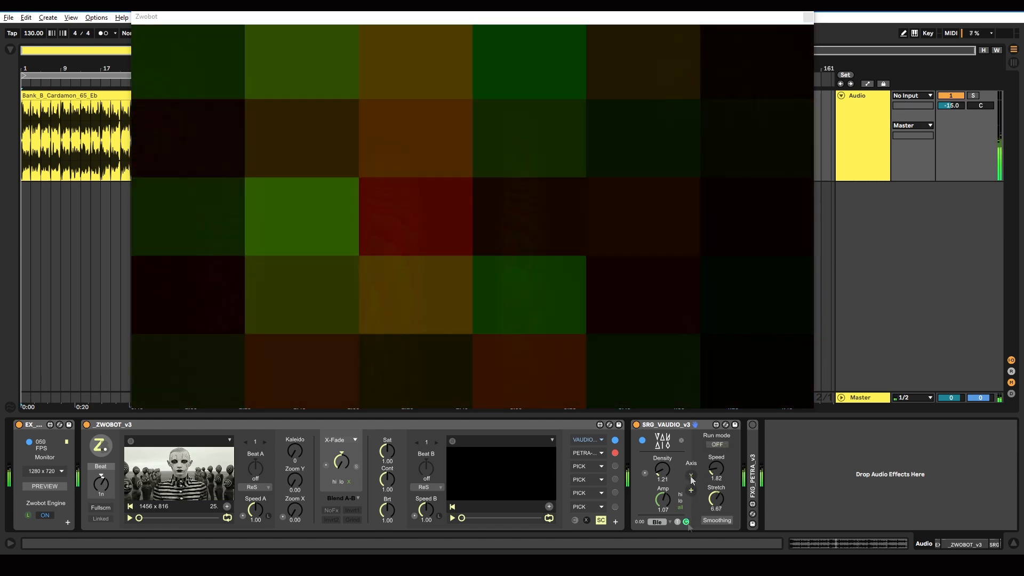
Switch from colour to distorting the source image with Run mode on, setting Speed to 1.47, Stretch to 5.46 and Density to 3.64.
left_click(677, 522)
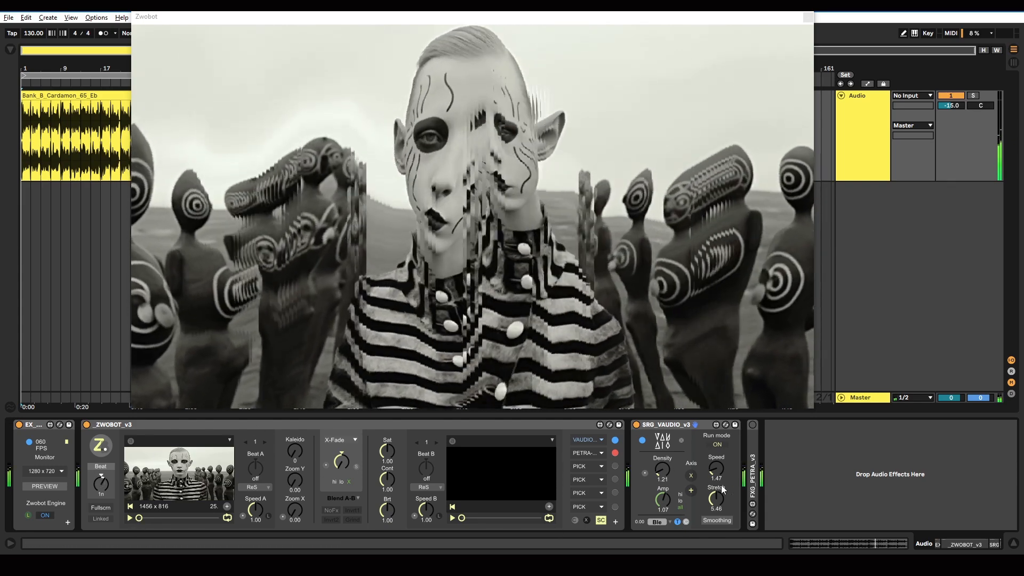
left_click_drag(662, 470, 431, 208)
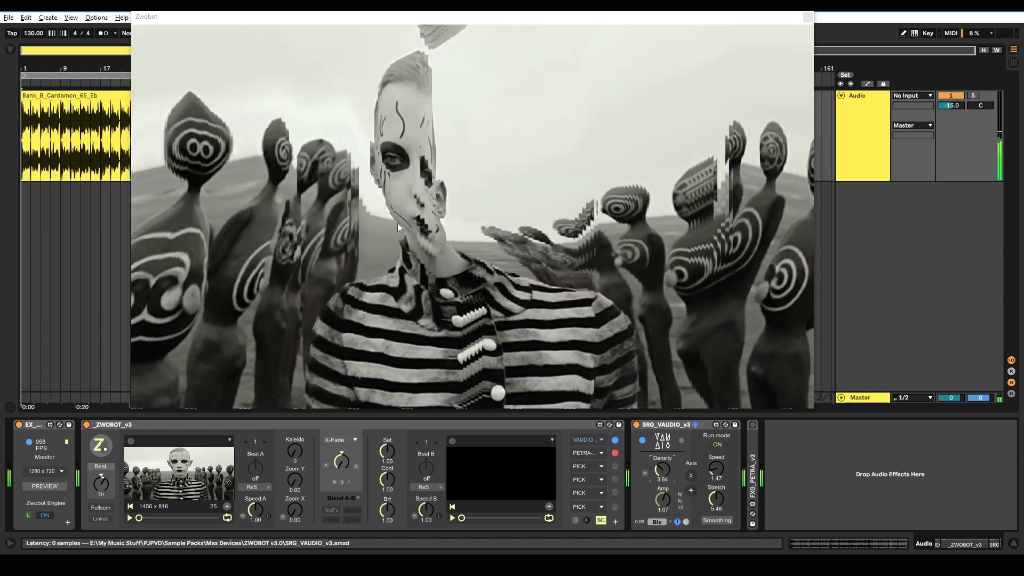
Turn off Run mode on SRG_VAUDIO_v3 and set Density to 4.24, Amp to 0.17 and Axis to Y.
left_click(718, 445)
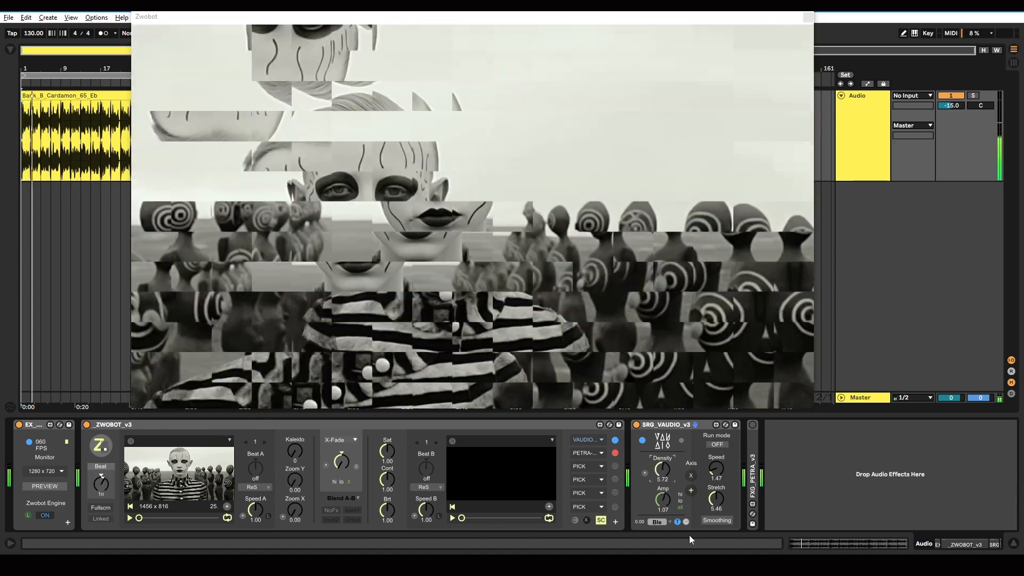
mouse_move(663, 500)
left_mouse_down()
mouse_move(663, 469)
mouse_move(657, 503)
mouse_move(663, 482)
left_mouse_up()
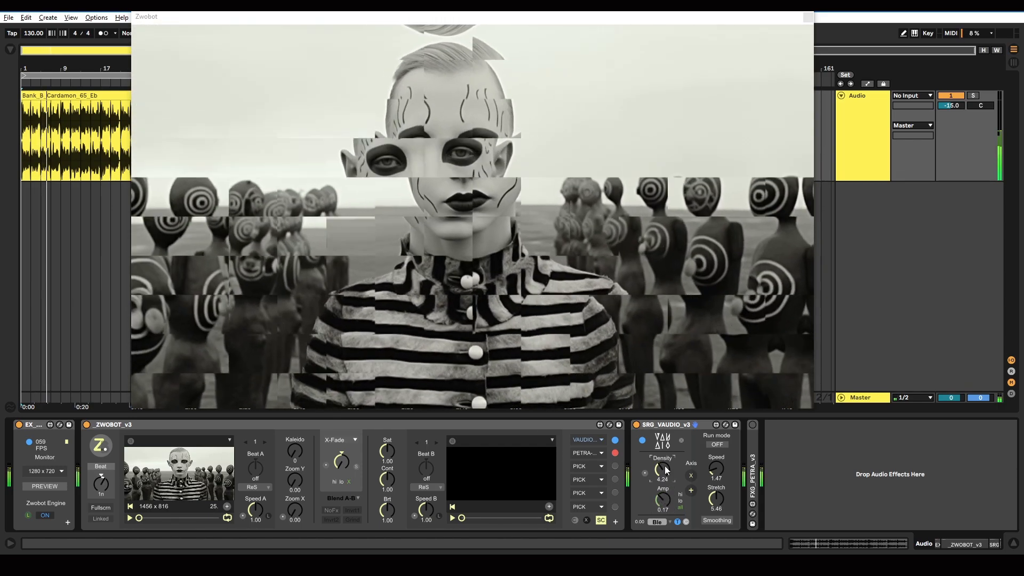
left_click(691, 475)
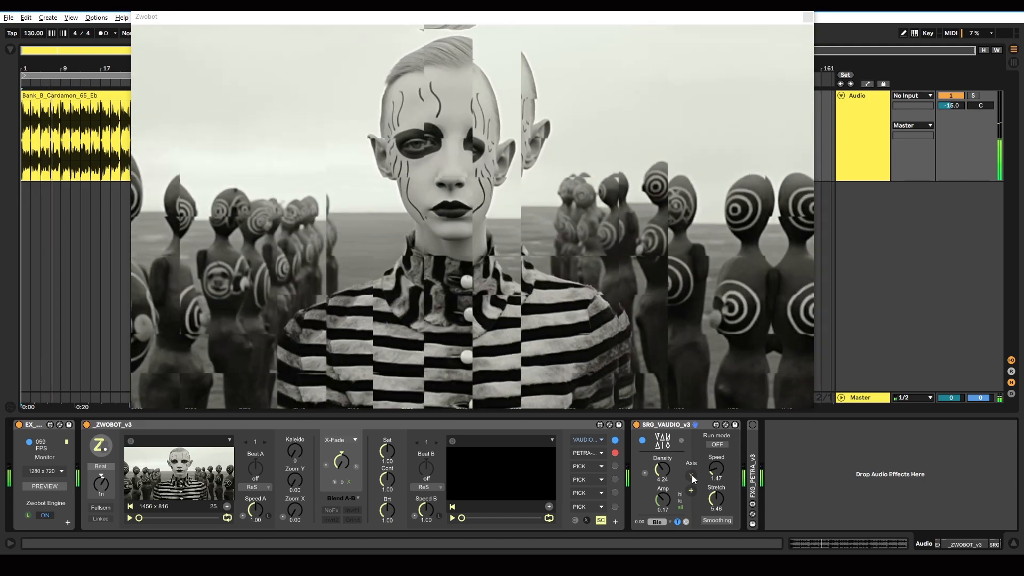
Turn on Run mode and set Density to 0.95, Amp to 0.96, Speed to 1.13, Stretch to 8.06 and Axis to X.
left_click(718, 444)
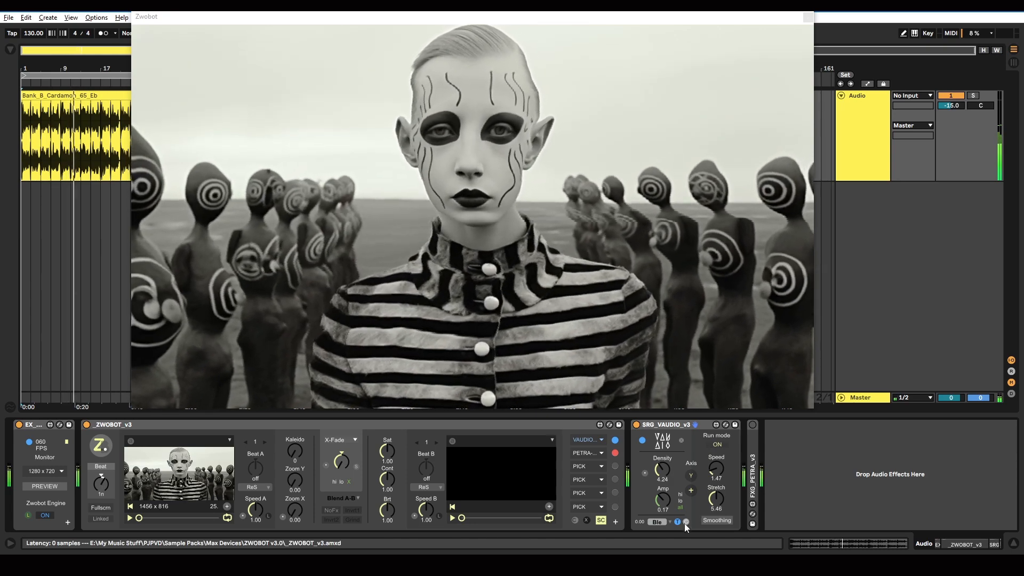
left_click_drag(662, 500, 662, 464)
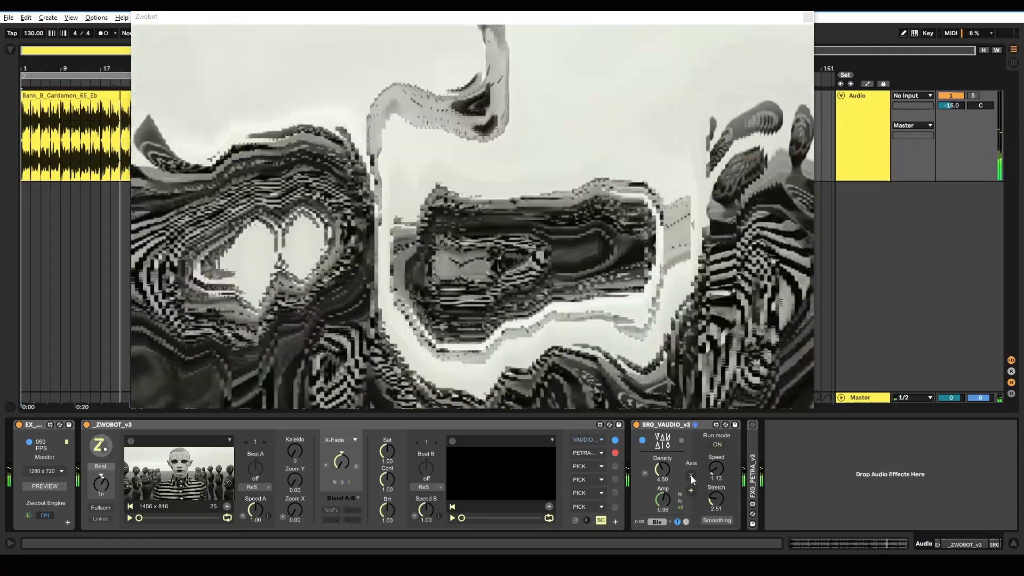
left_click(690, 475)
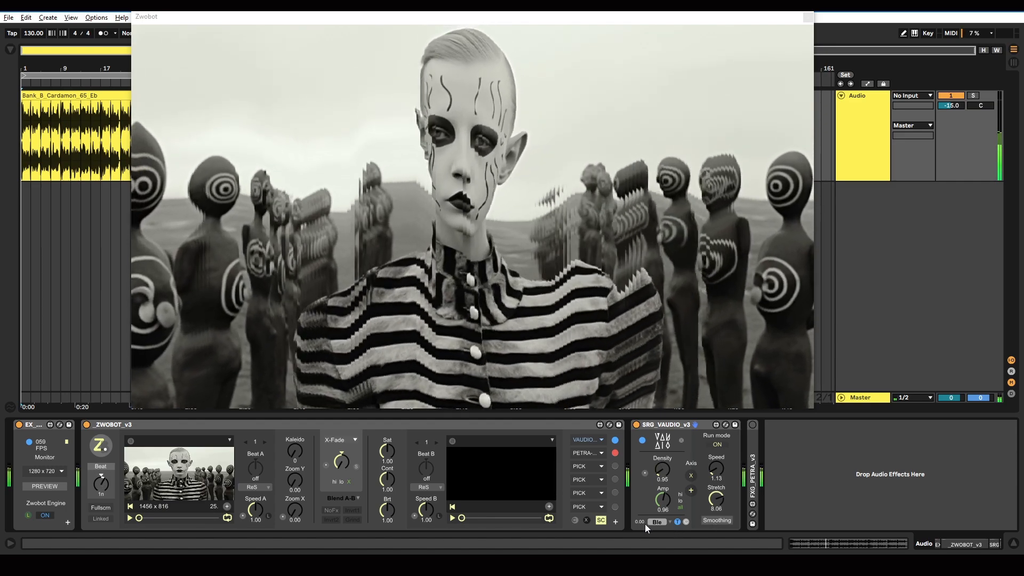
Raise the SRG_VAUDIO_v3 blend amount and reset it to 0.00, and step the blend mode through Pin and Color.
left_click_drag(641, 521, 641, 480)
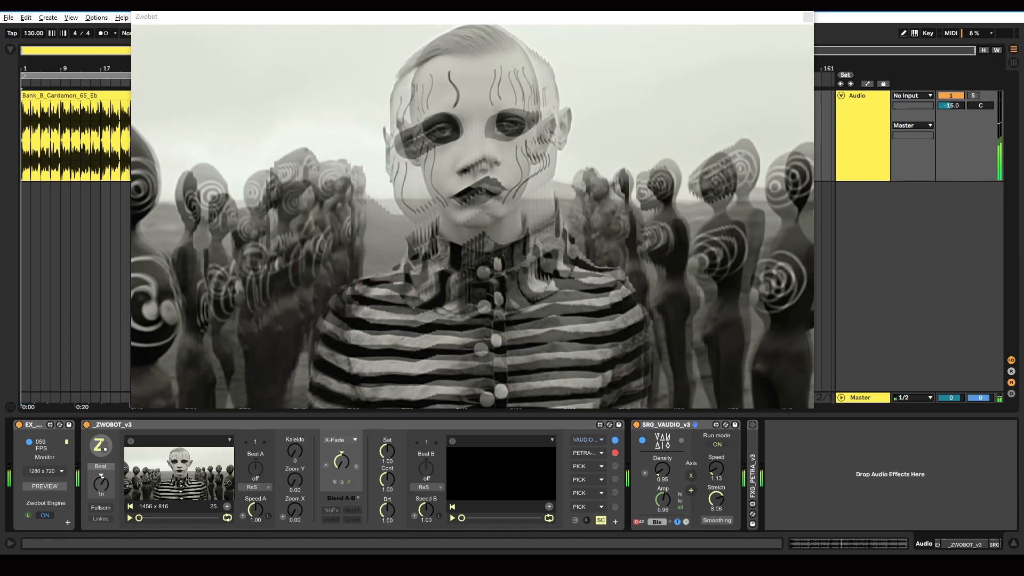
left_click(670, 521)
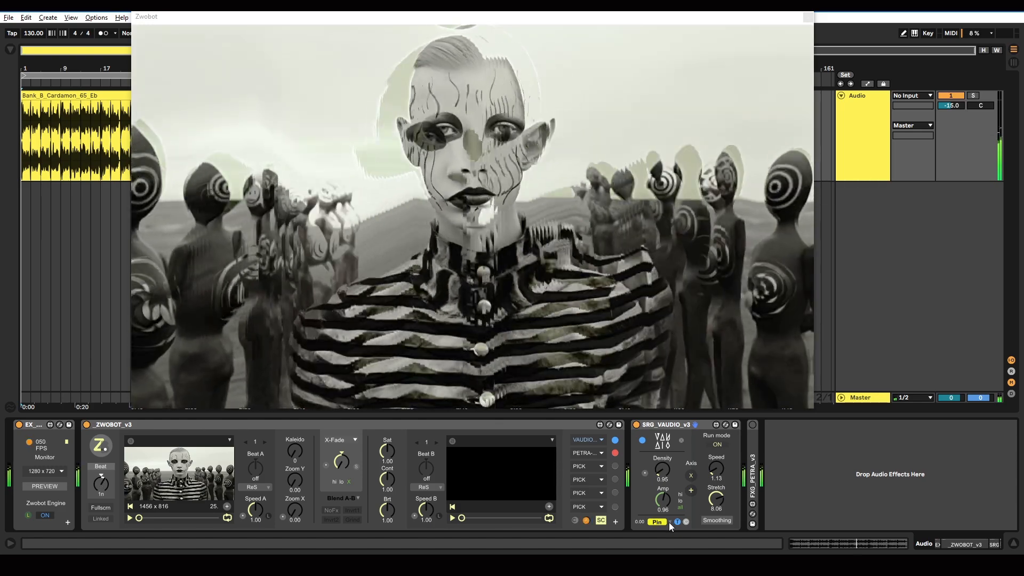
left_click(669, 522)
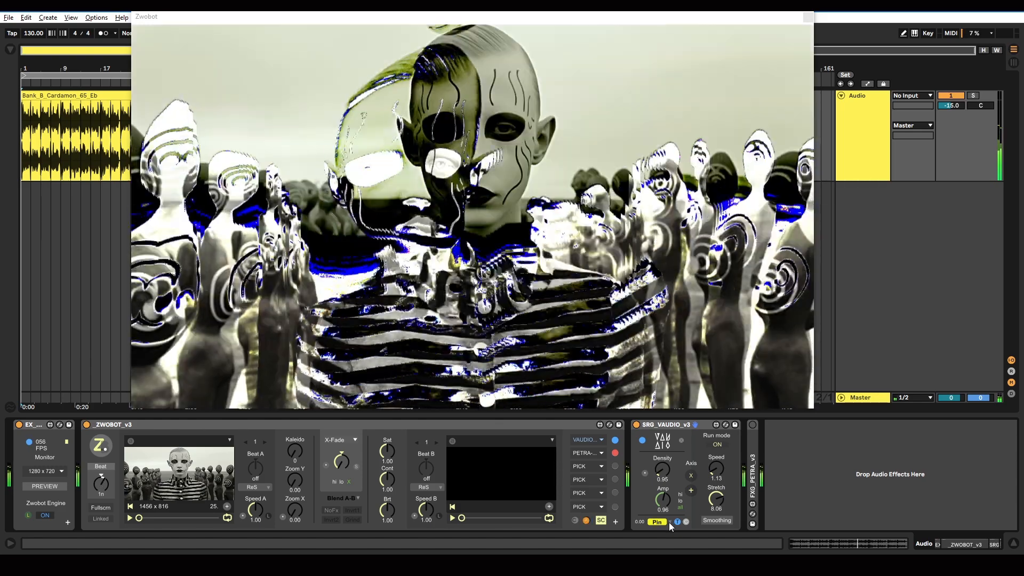
left_click(668, 522)
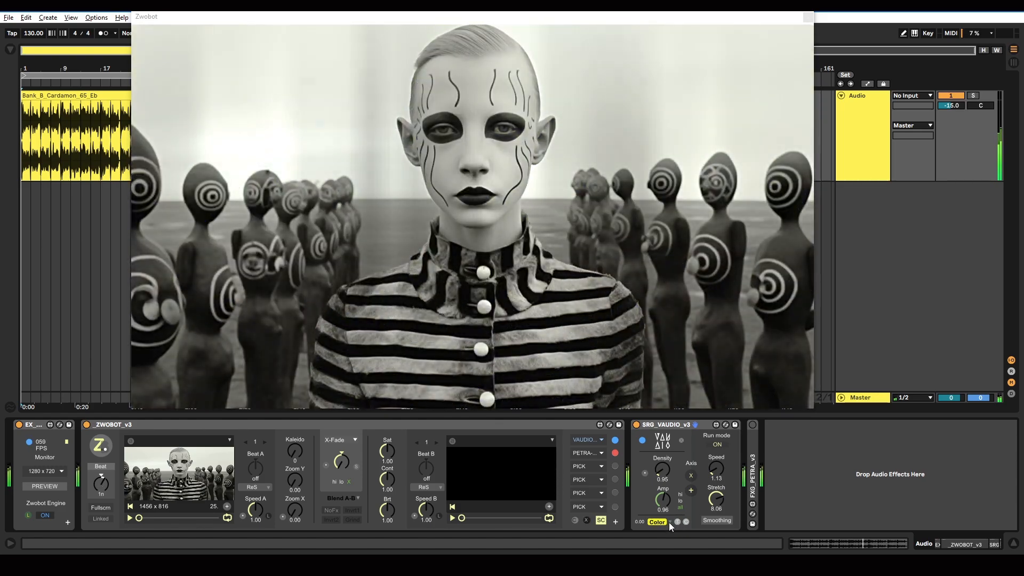
left_click(669, 522)
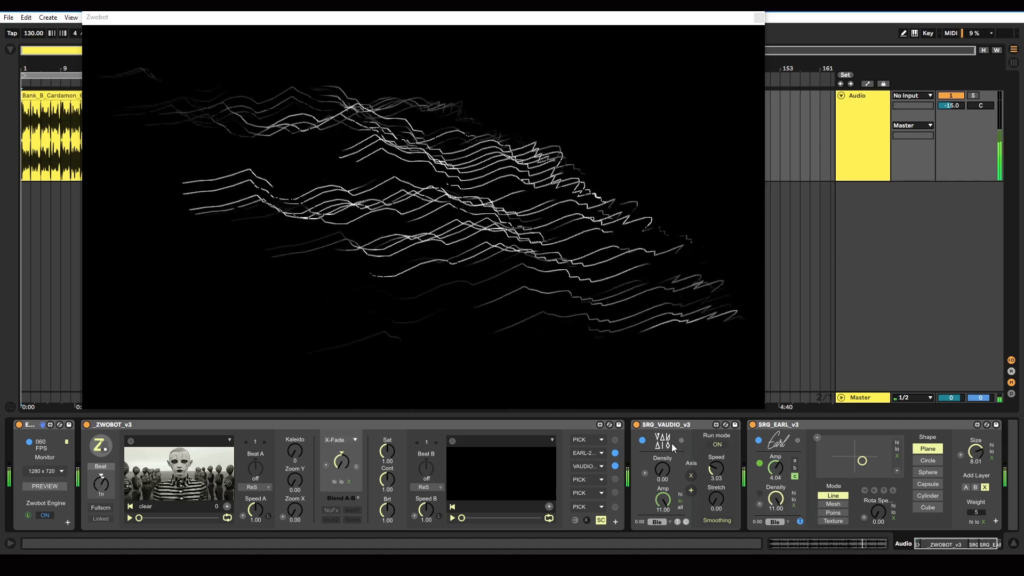
Compare the output with SRG_VAUDIO_v3, the SRG_EARL_v3 texture option and SRG_EARL_v3 itself switched off and back on in turn.
left_click(636, 424)
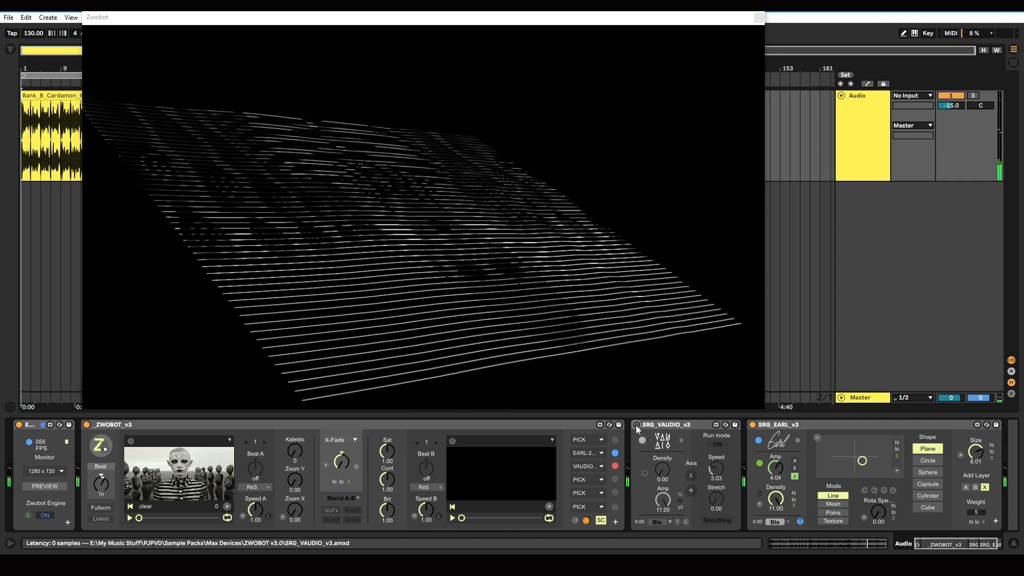
left_click(799, 522)
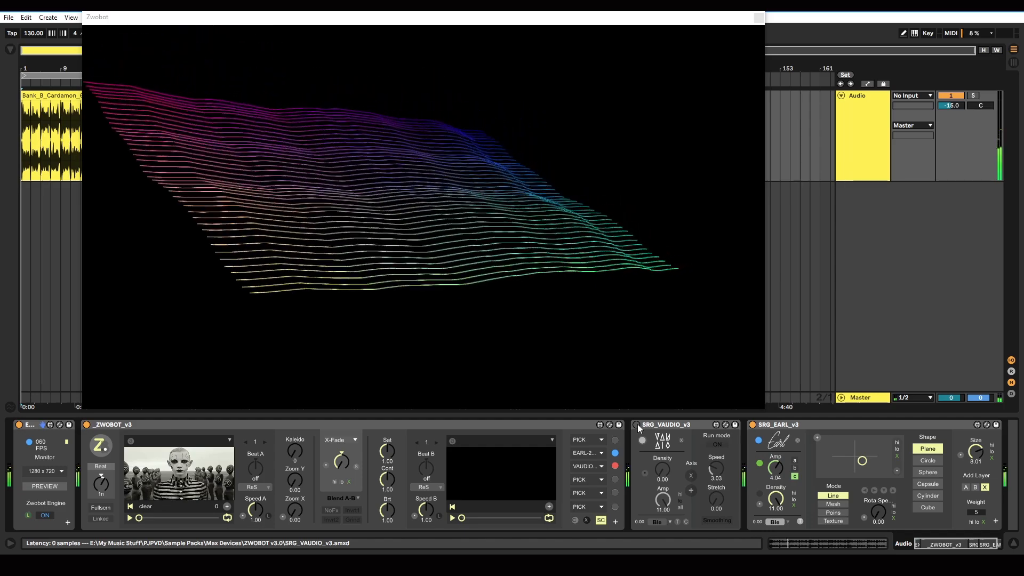
left_click(637, 424)
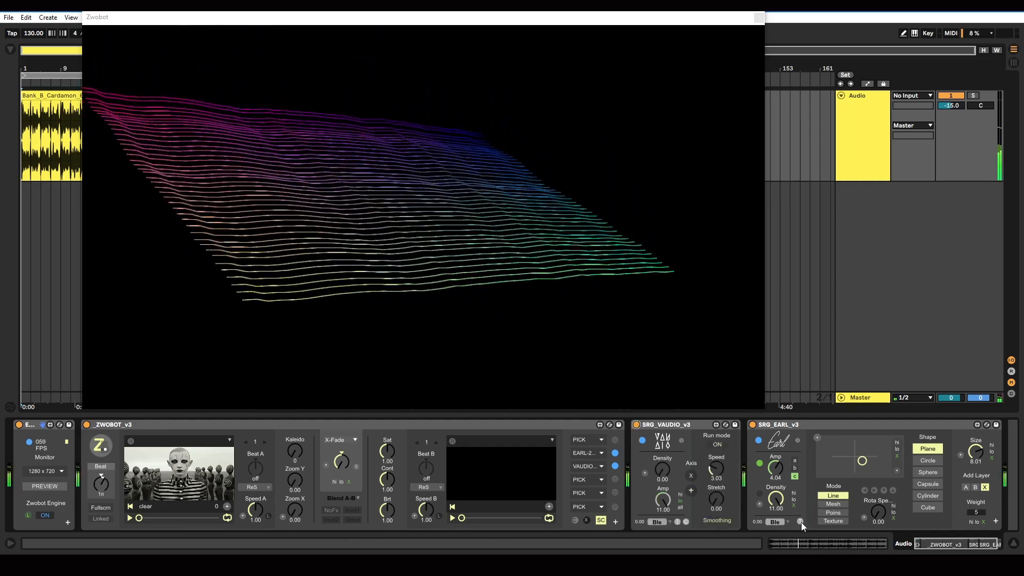
left_click(799, 522)
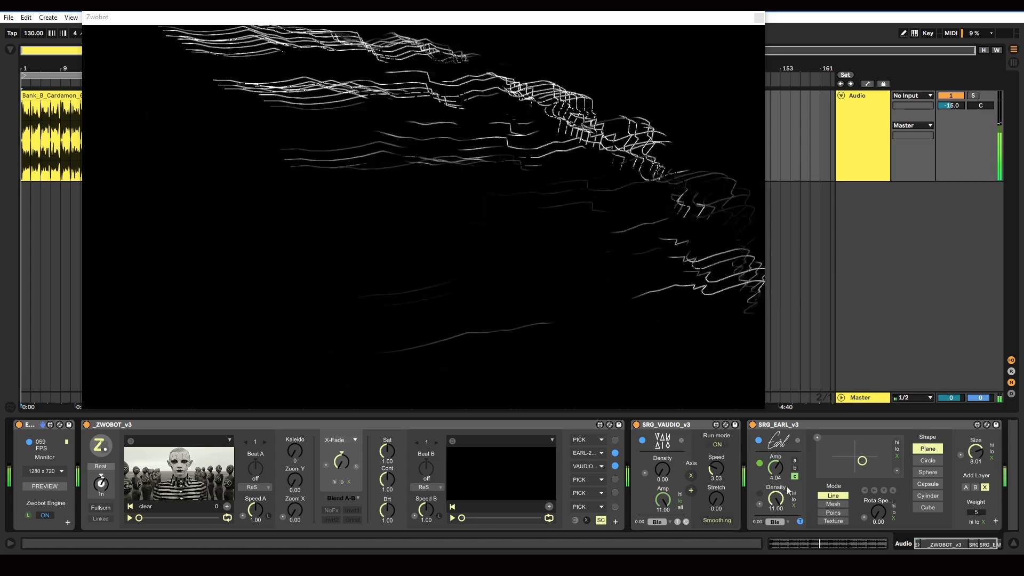
left_click(753, 424)
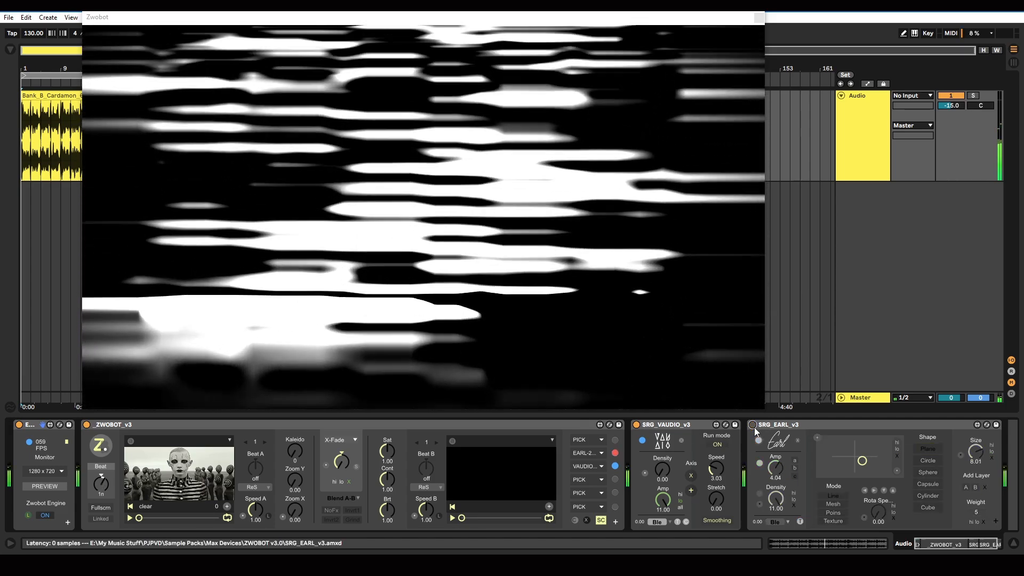
left_click(752, 425)
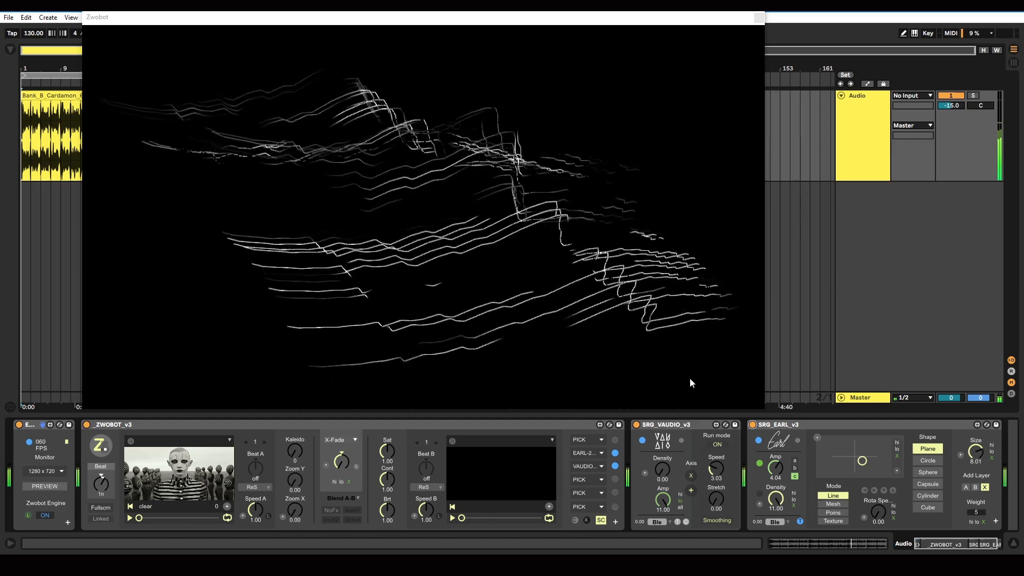
Try the Texture, Points and Mesh modes of SRG_EARL_v3 and return to Line mode.
left_click(838, 521)
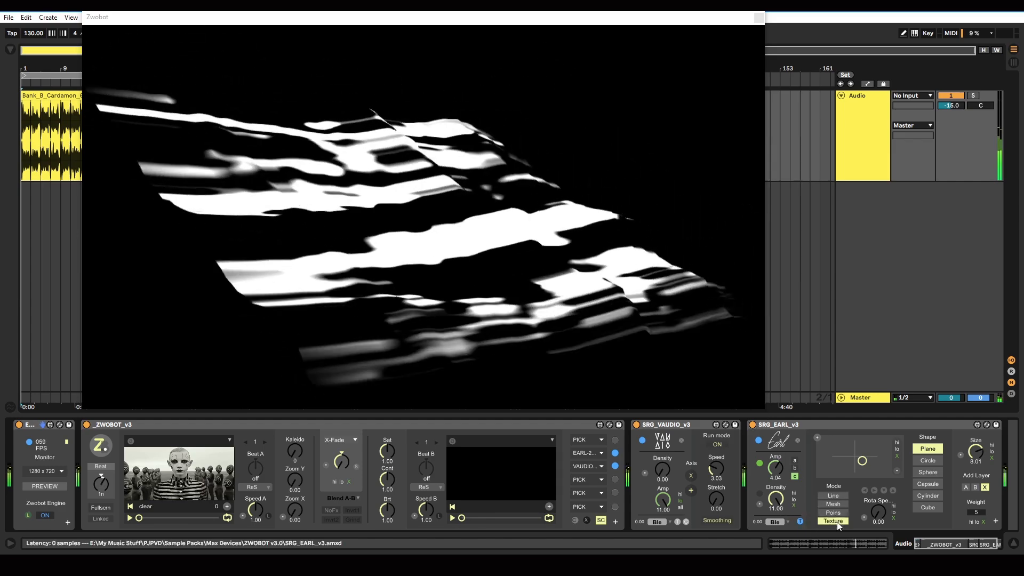
left_click(833, 512)
left_click(832, 504)
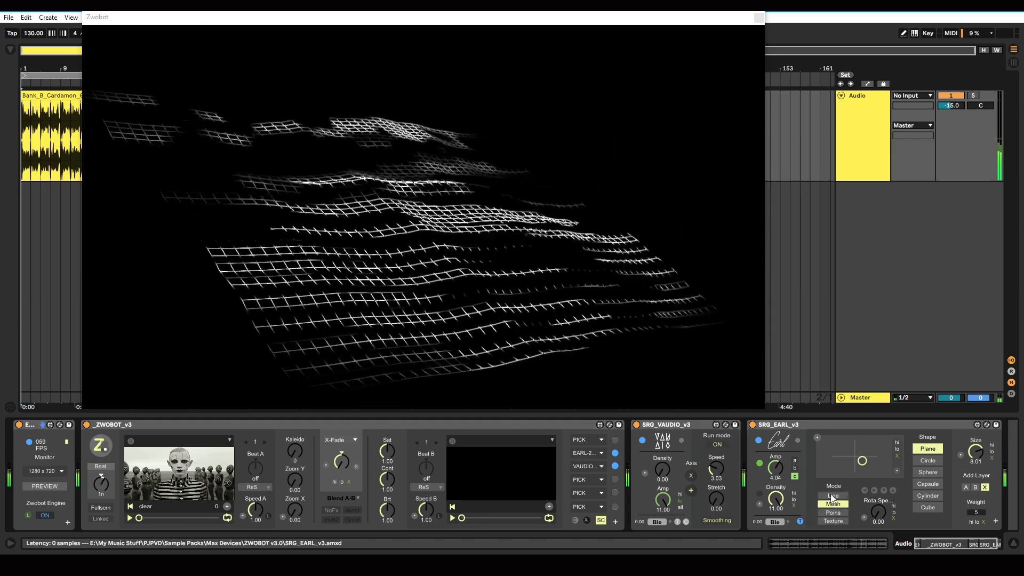
left_click(835, 496)
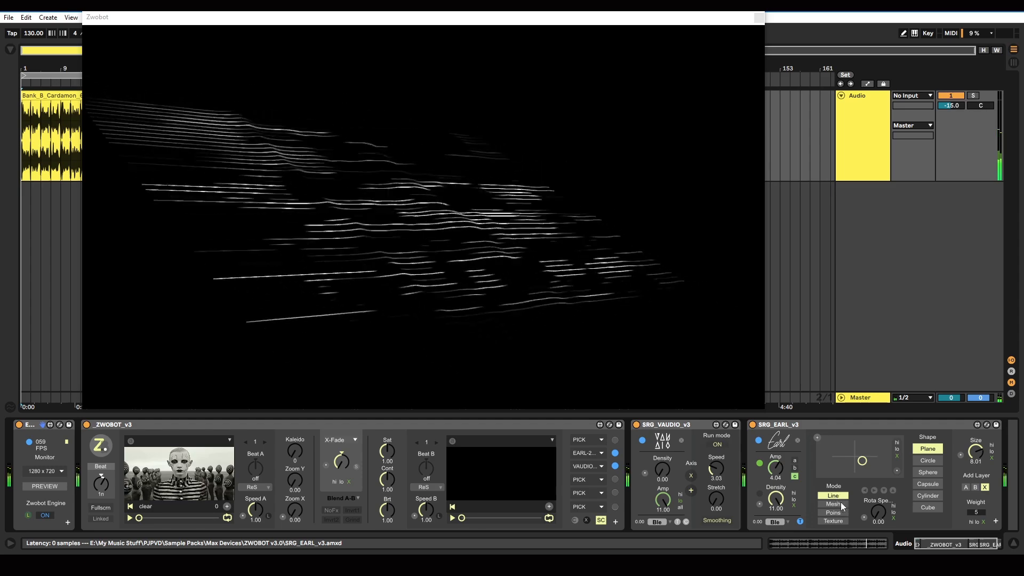
left_click(838, 504)
left_click(833, 495)
Change the SRG_EARL_v3 shape to Circle, its mode to Texture and its Amp option to b.
left_click(925, 462)
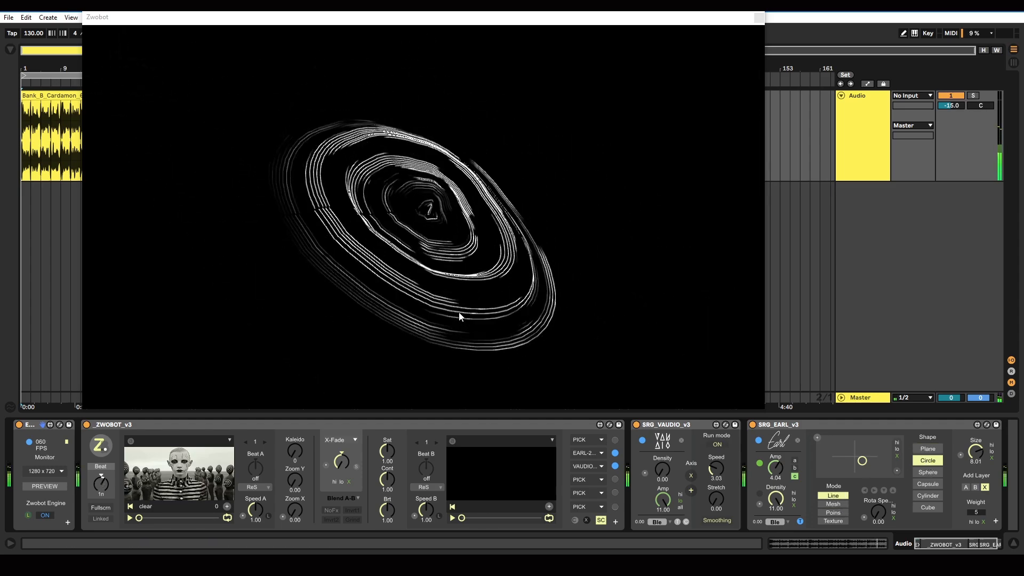
left_click(833, 521)
left_click(794, 469)
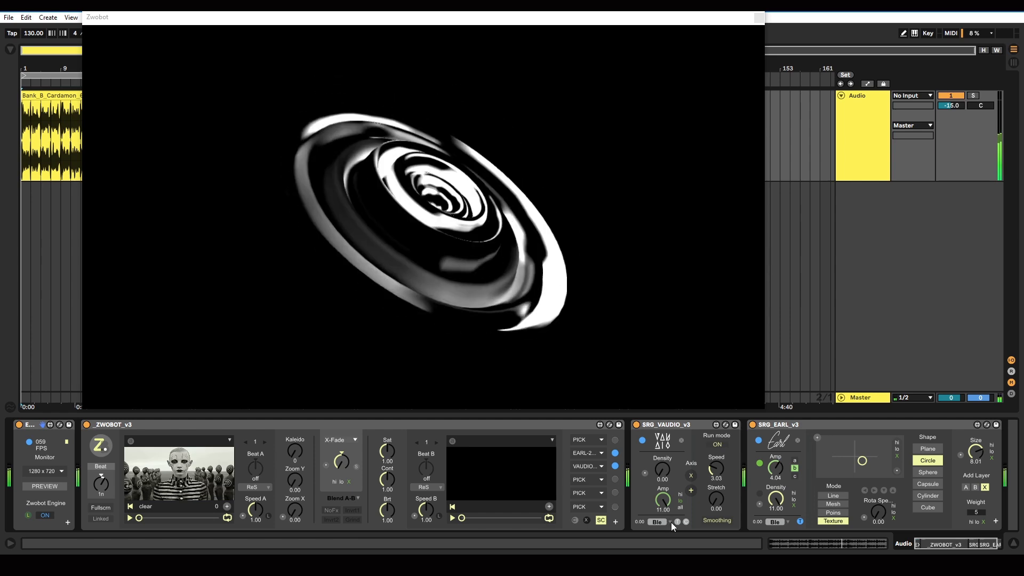
Toggle the SRG_VAUDIO_v3 colour option on and back off, and toggle its Smoothing.
left_click(686, 521)
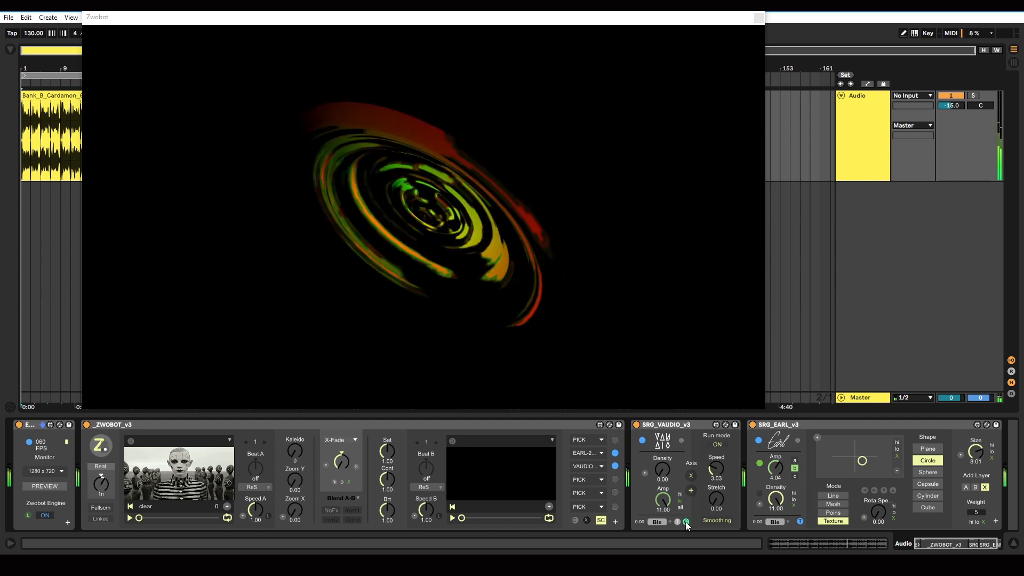
left_click(686, 522)
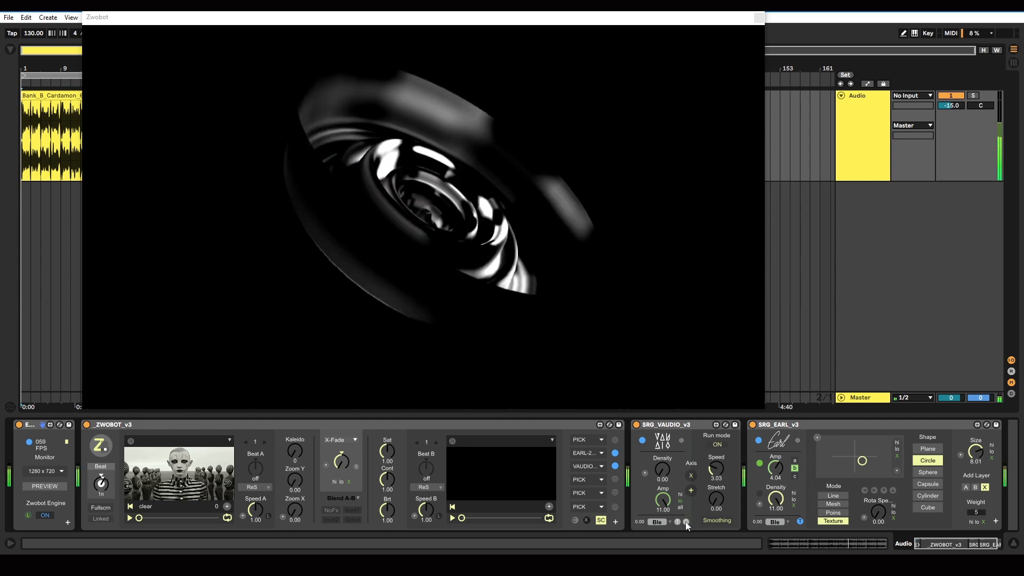
left_click(714, 520)
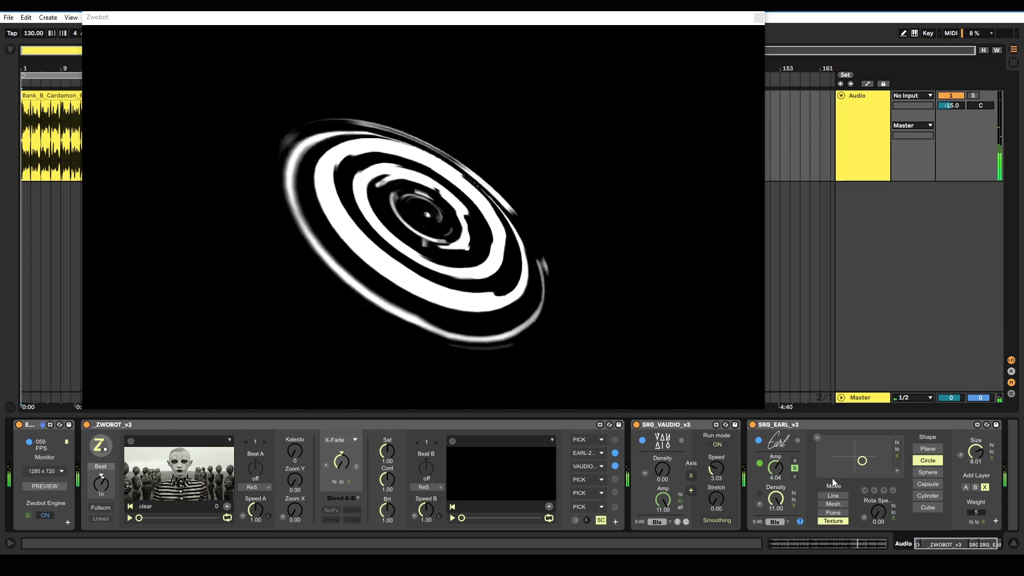
Set the SRG_VAUDIO_v3 Axis to Y and Speed to 3.38, with SRG_EARL_v3 in Line mode.
left_click(692, 476)
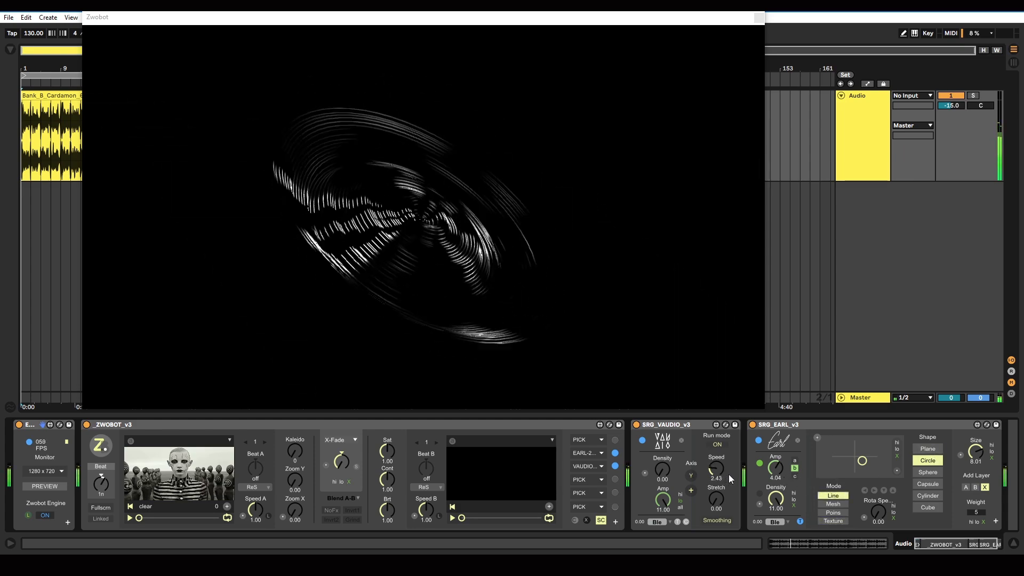
left_click_drag(719, 477, 719, 459)
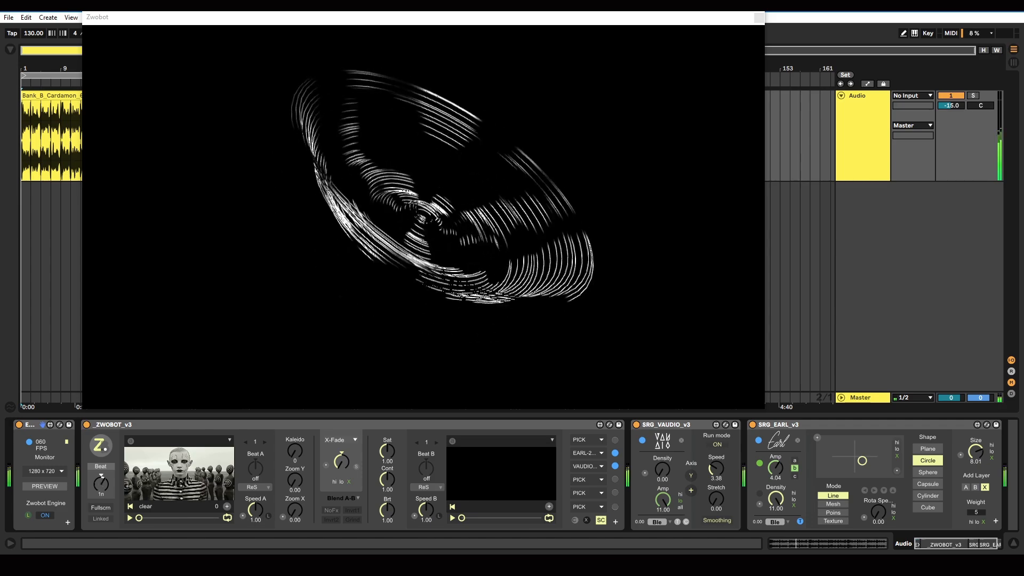
Switch the SRG_EARL_v3 Amp option to c and back to b, and change the shape to Sphere.
left_click(795, 476)
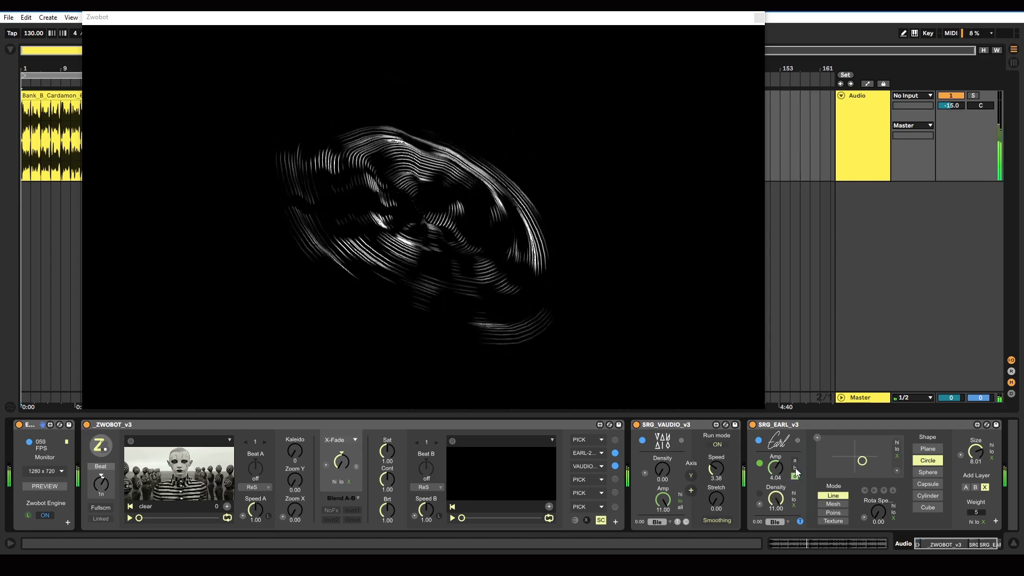
left_click(933, 474)
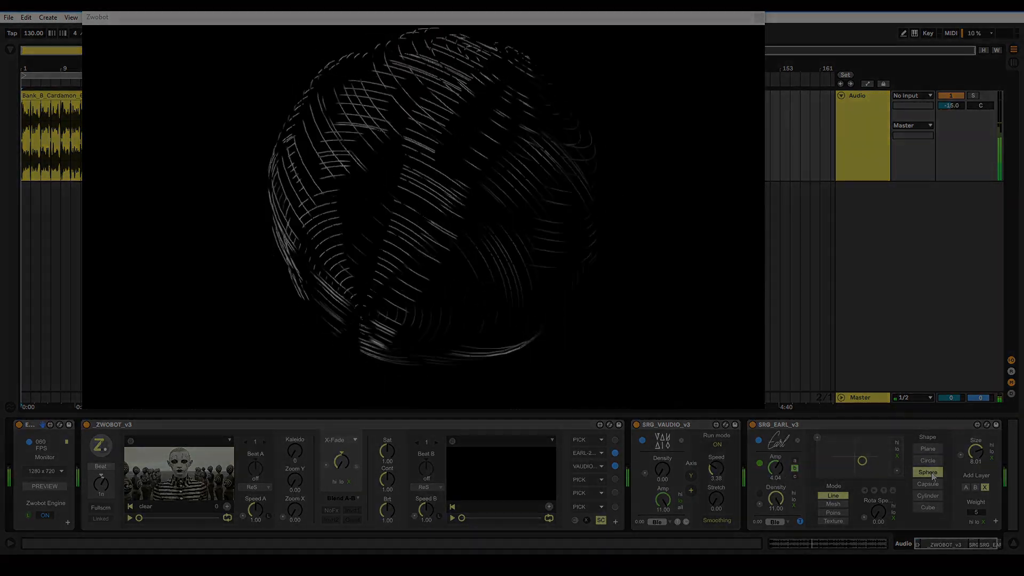